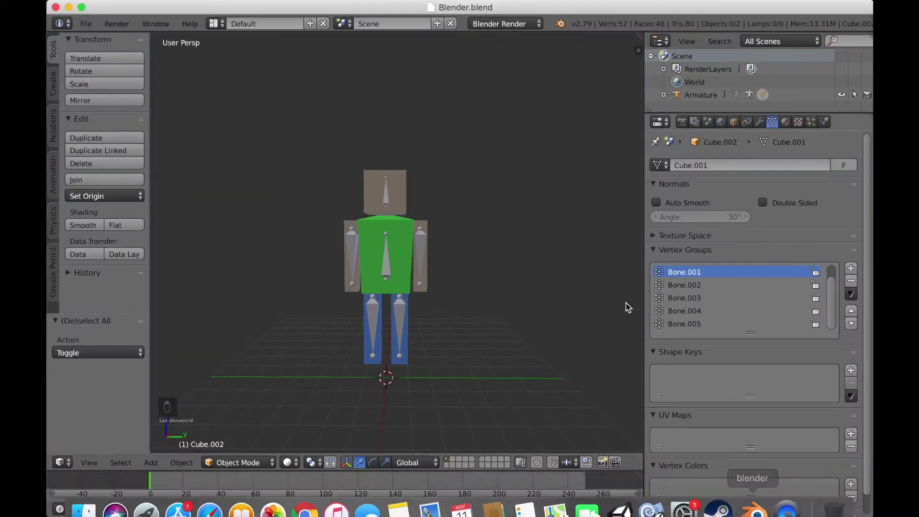
- Change the Properties editor area into a Dope Sheet
middle_click_drag(534, 306, 582, 305)
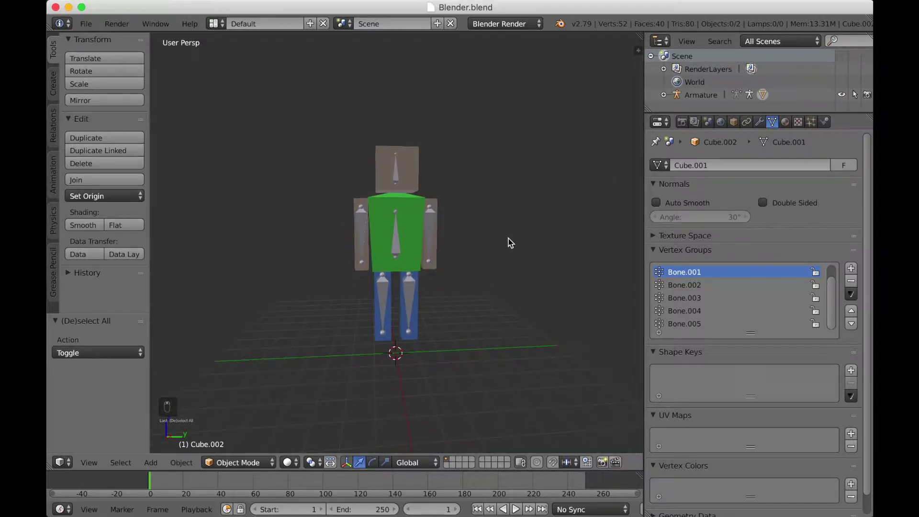
mouse_move(505, 248)
middle_mouse_down()
mouse_move(496, 240)
mouse_move(502, 255)
middle_mouse_up()
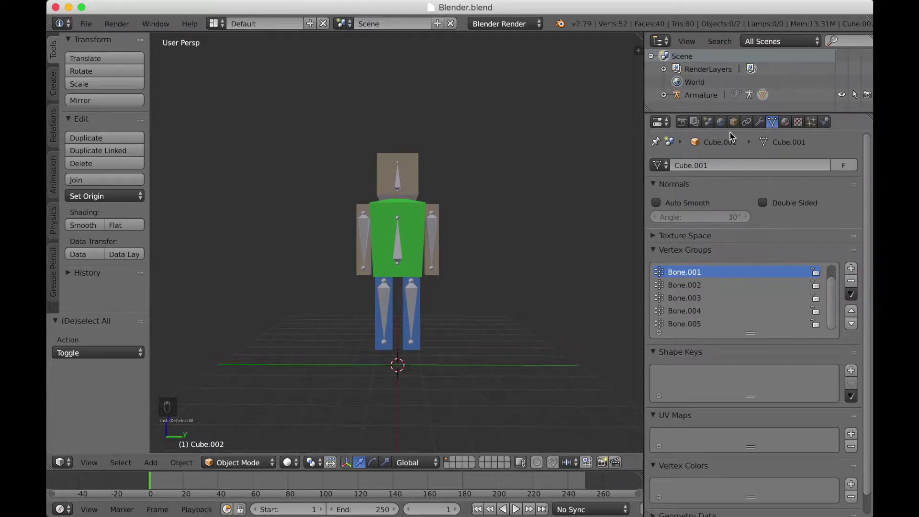
left_click(681, 122)
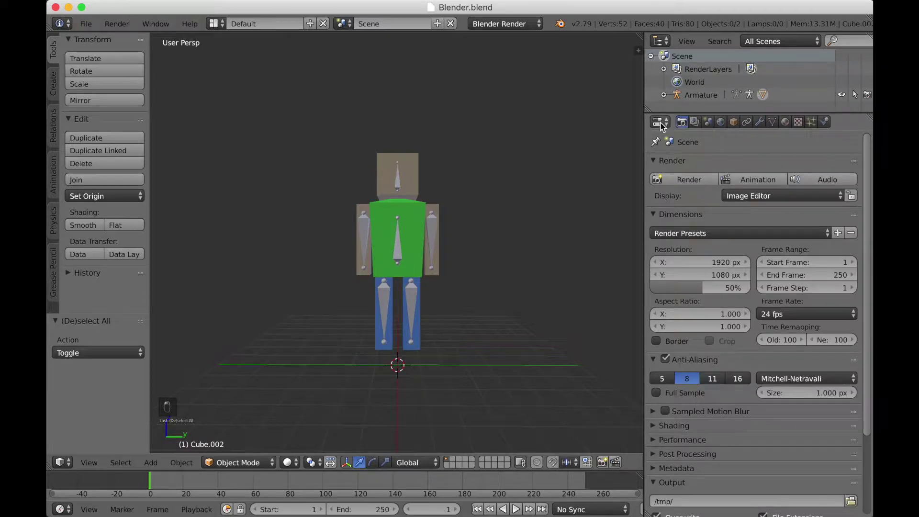
left_click(660, 124)
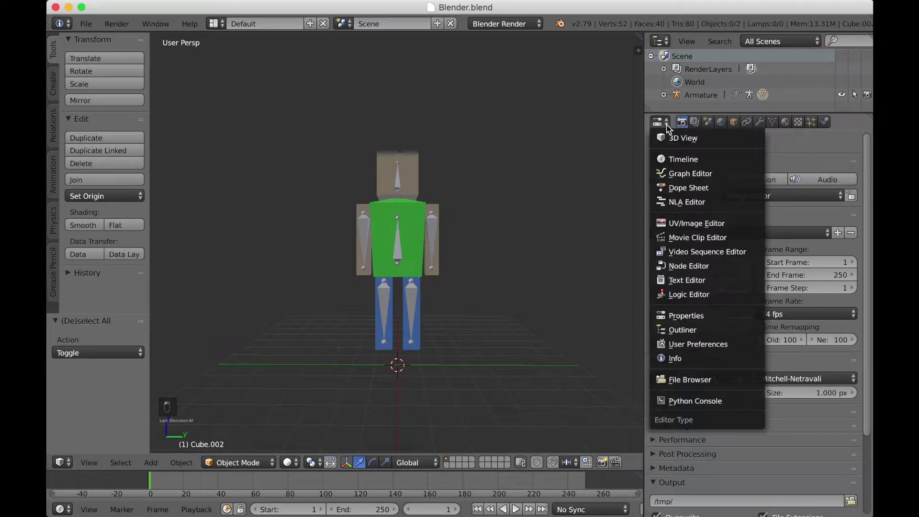
left_click(703, 193)
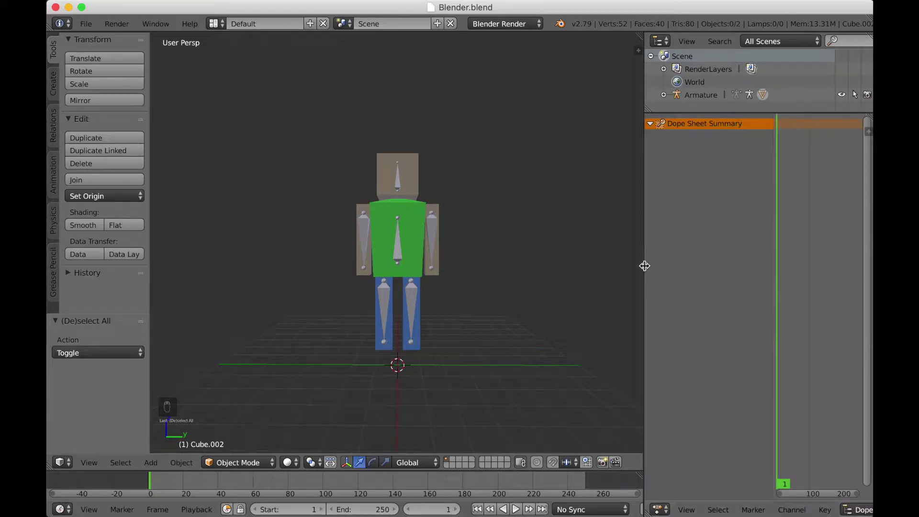
- Make room for animating by hiding the 3D view's tool shelf and enlarging the Dope Sheet and timeline areas
left_click_drag(644, 265, 555, 265)
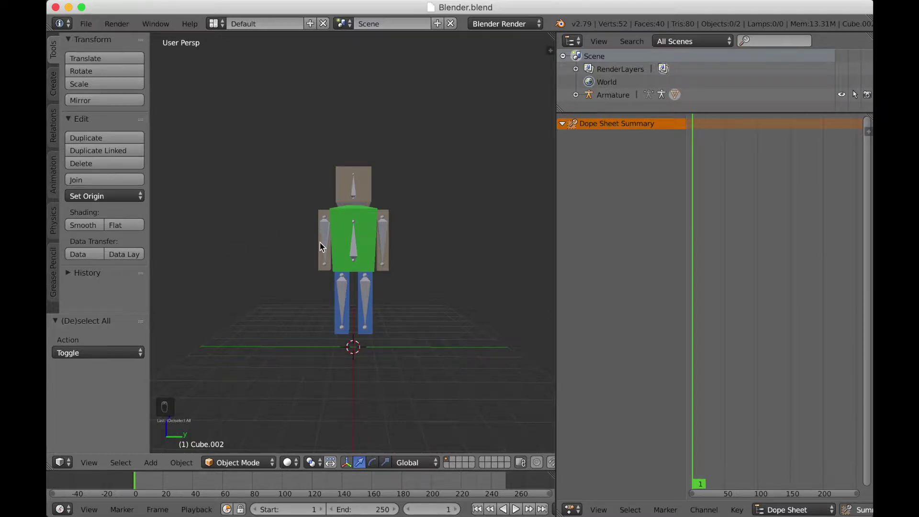
key("t")
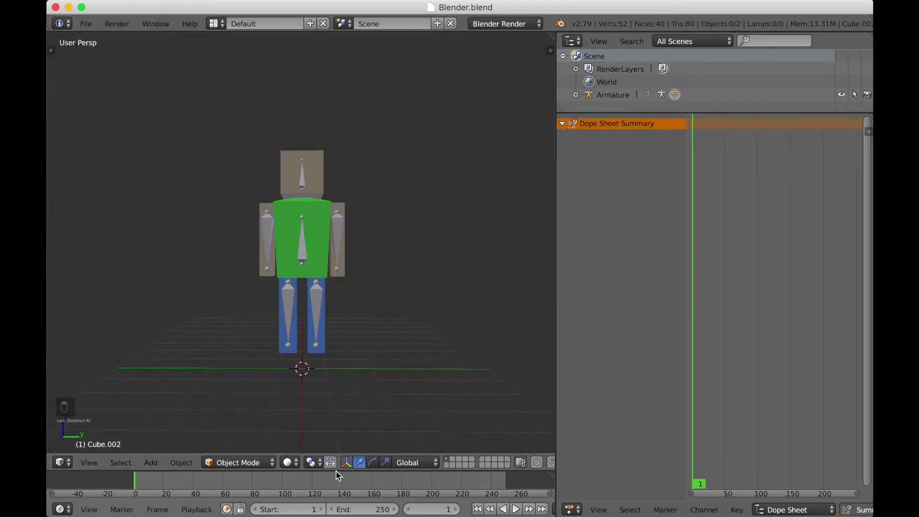
left_click_drag(337, 470, 338, 383)
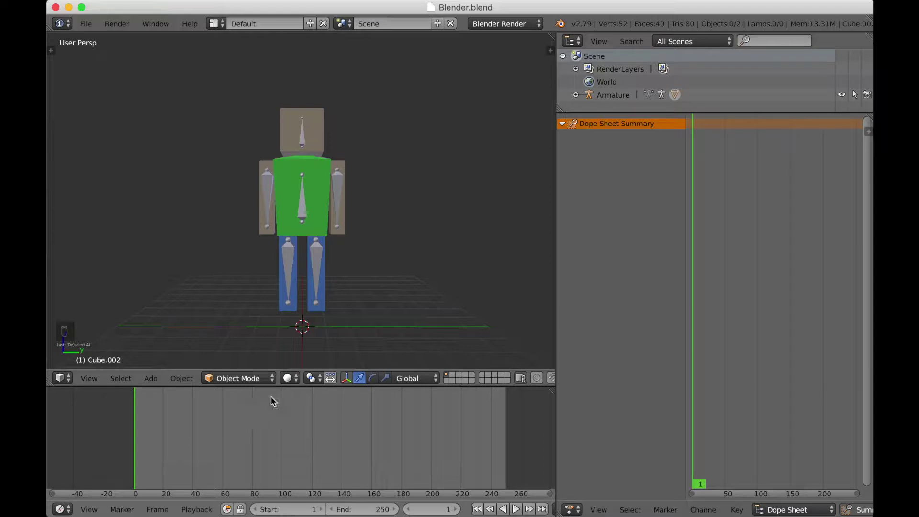
- Put the character's armature into Pose Mode and deselect all of its bones
right_click(304, 214)
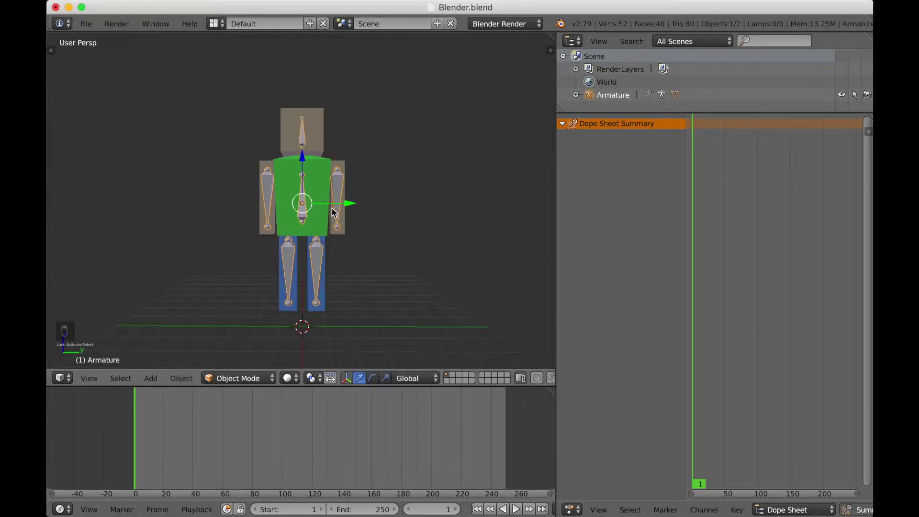
key("ctrl+Tab")
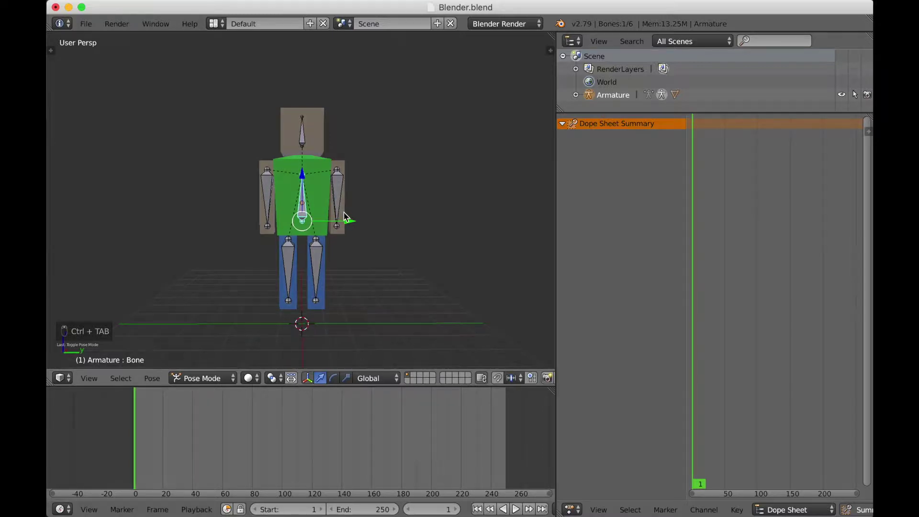
key("a")
scroll(348, 223, "up", 2)
key("a")
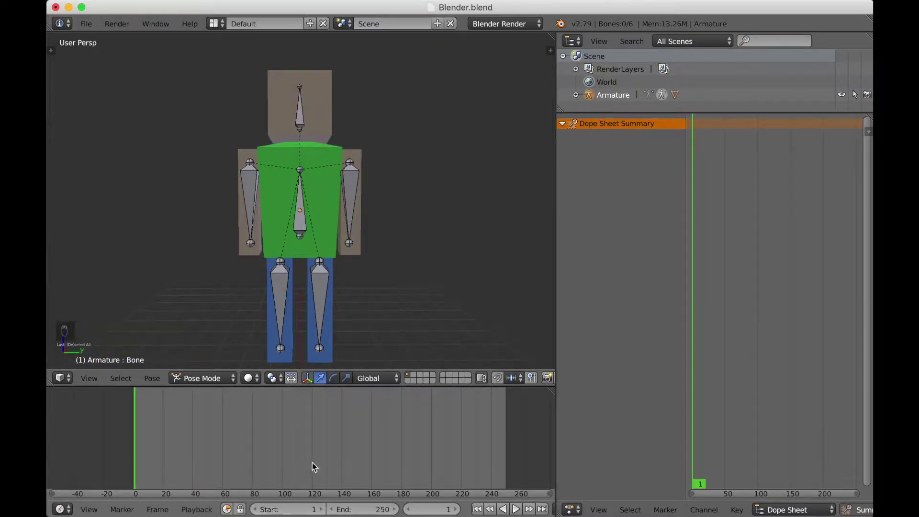
- Set the timeline's active keying set to LocRot
scroll(275, 512, "down", 10)
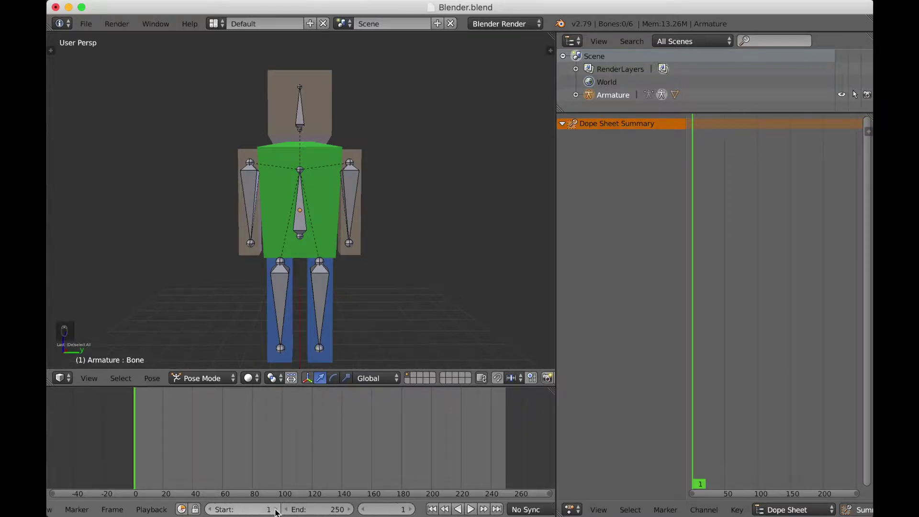
scroll(277, 512, "down", 3)
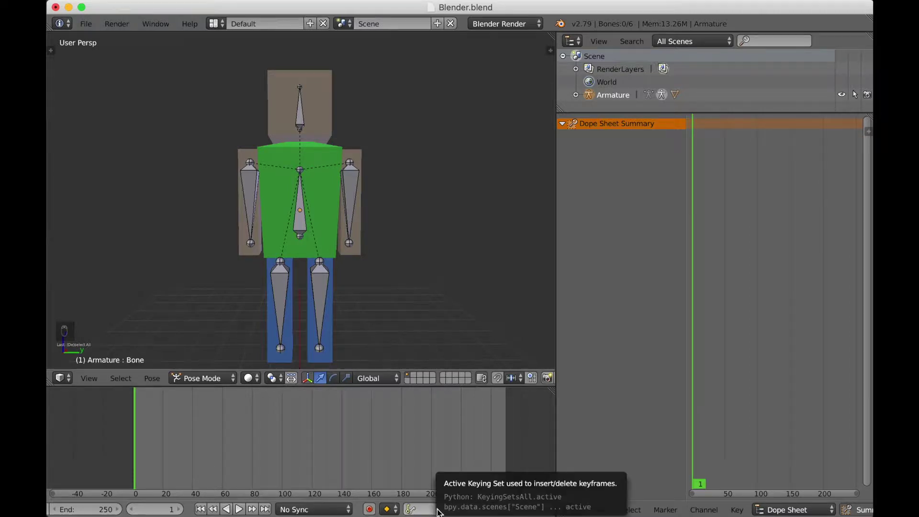
left_click(437, 510)
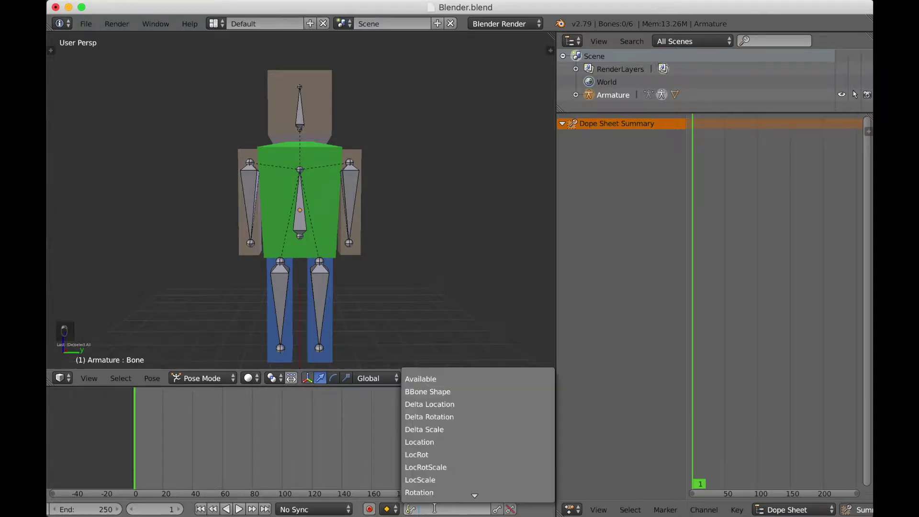
left_click(441, 456)
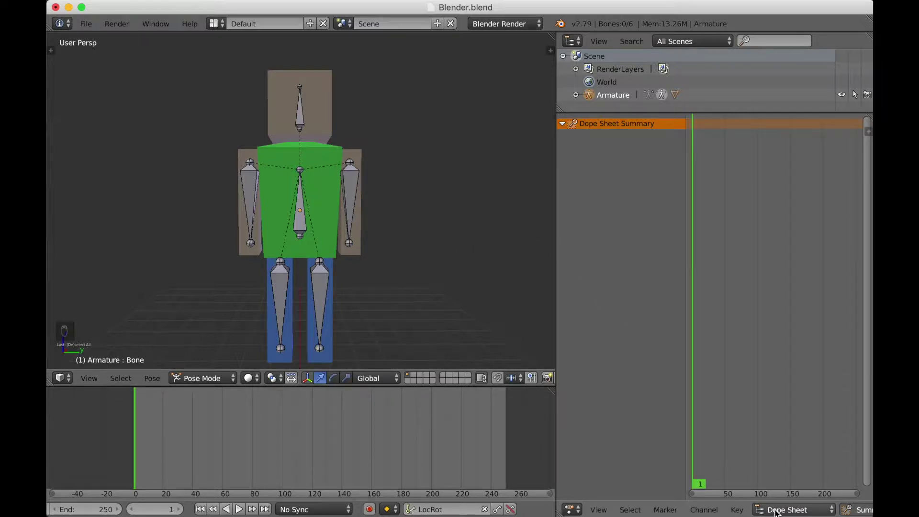
- Switch the Dope Sheet's mode to Action Editor and widen its area a little more
scroll(775, 511, "right", 10)
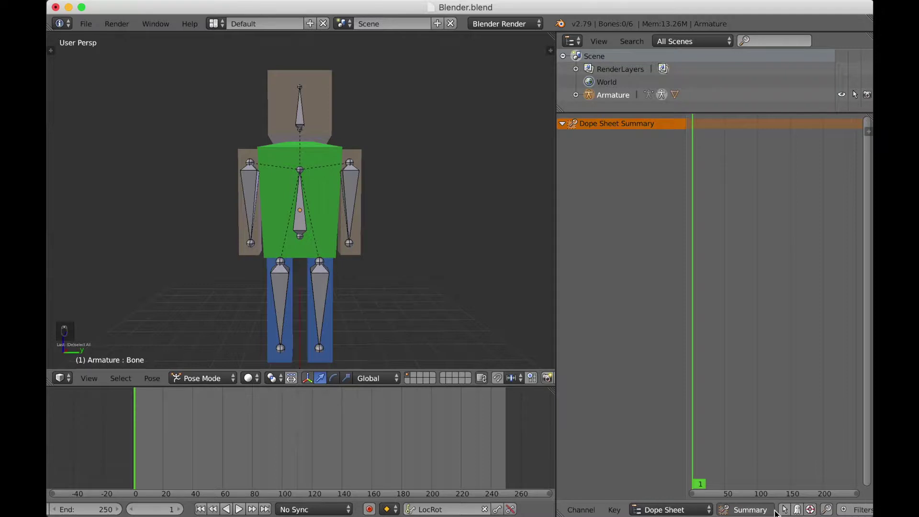
left_click(664, 511)
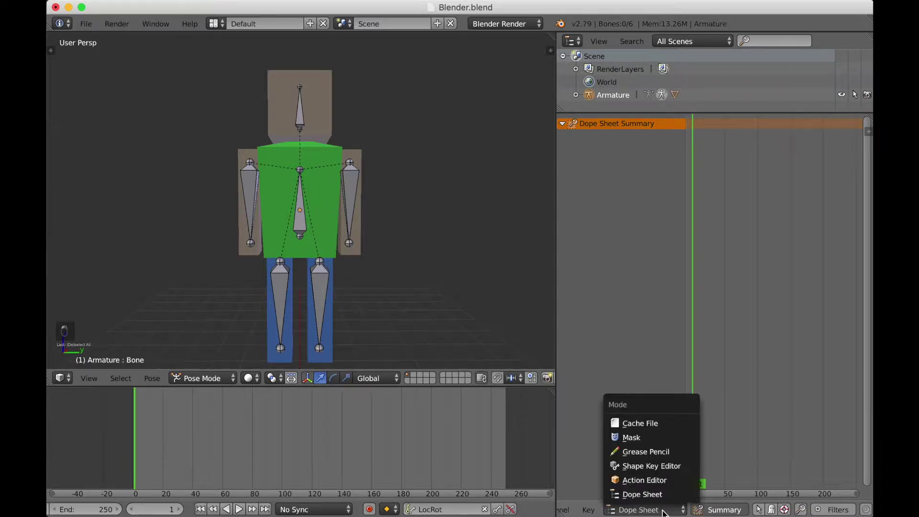
left_click(662, 481)
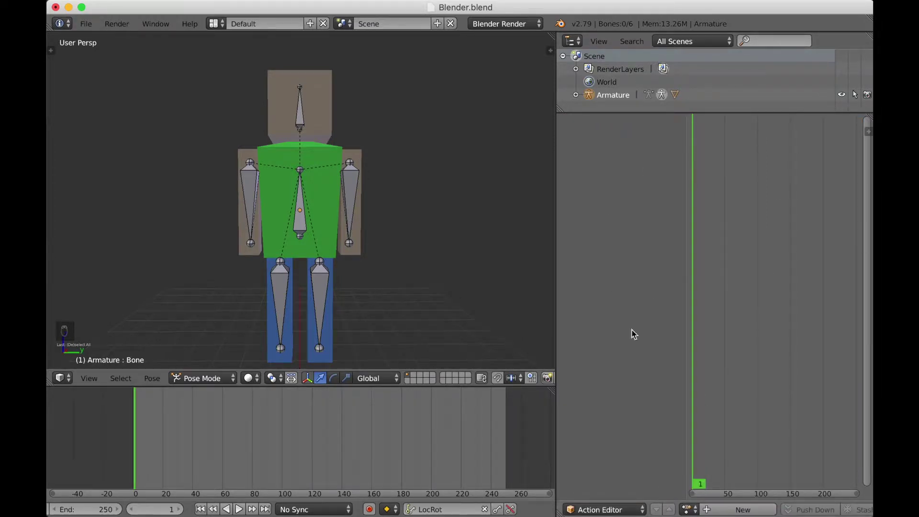
left_click_drag(554, 262, 530, 265)
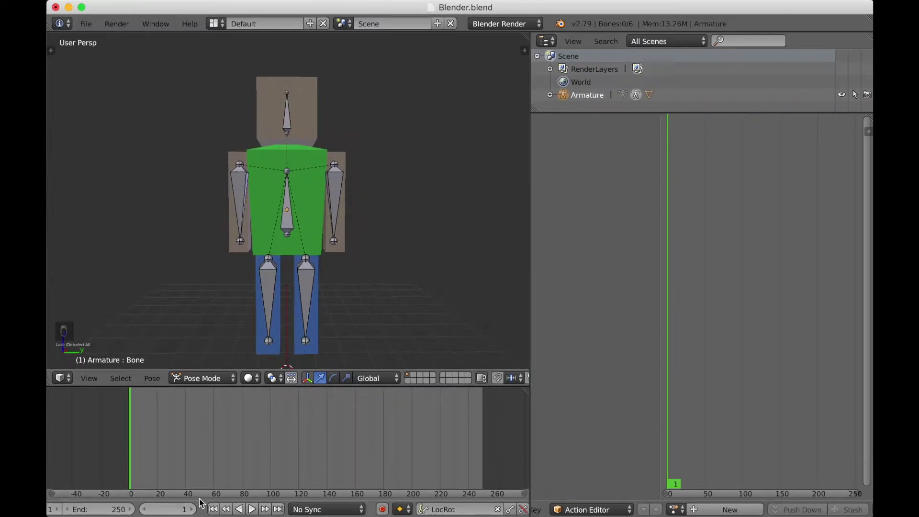
- Set the animation's end frame to 25 and fit the timeline to the shortened frame range
scroll(258, 509, "up", 6)
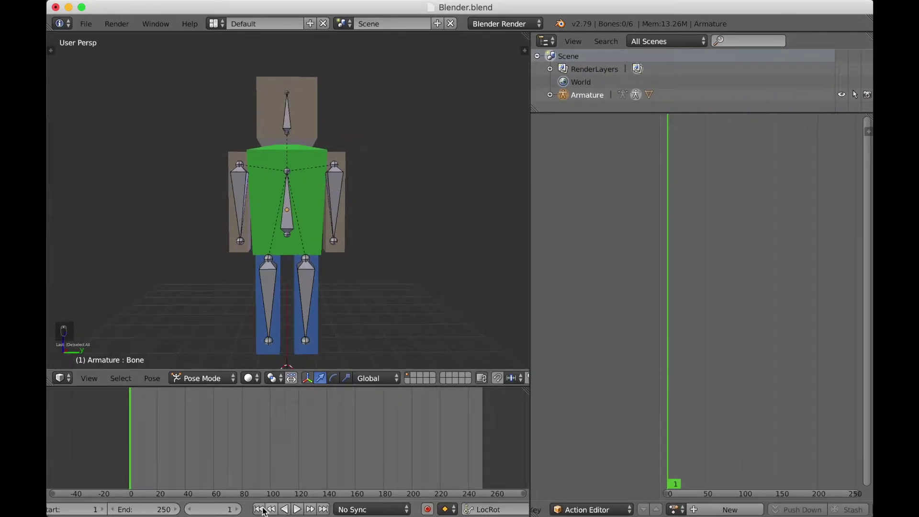
scroll(262, 511, "up", 4)
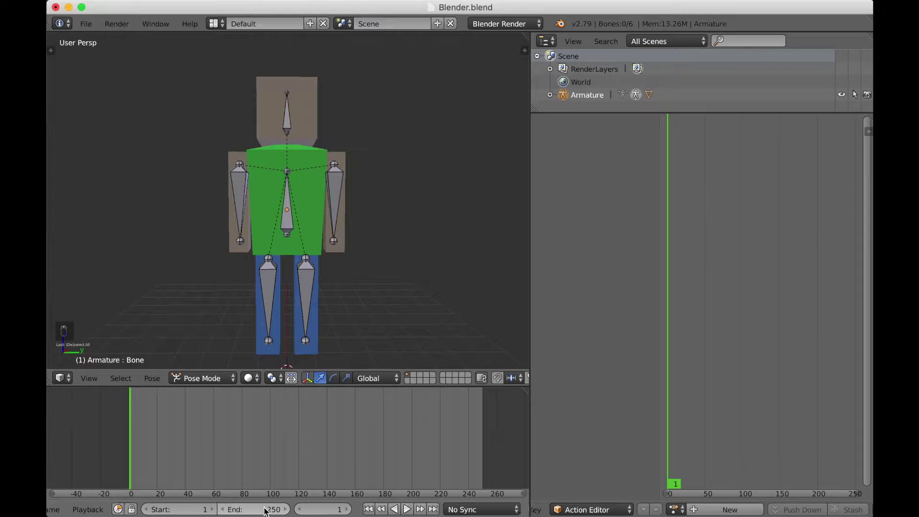
left_click(262, 509)
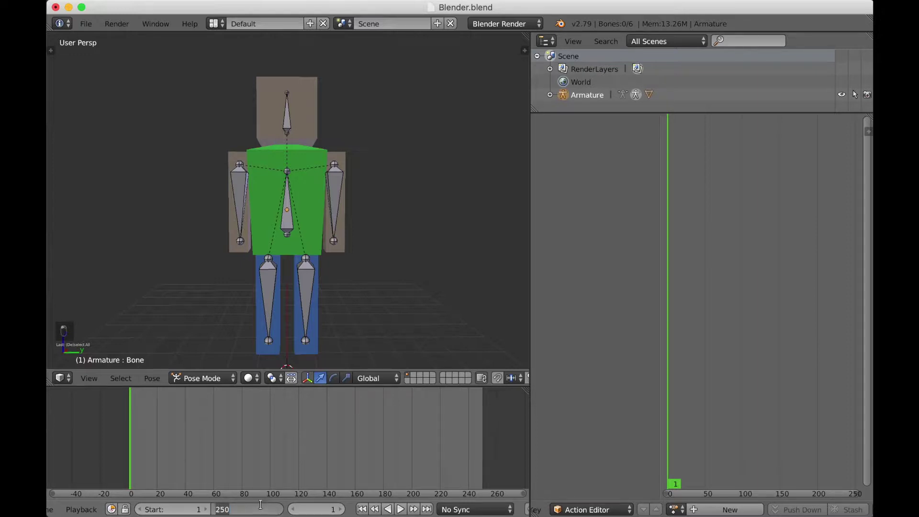
type("25")
key("Return")
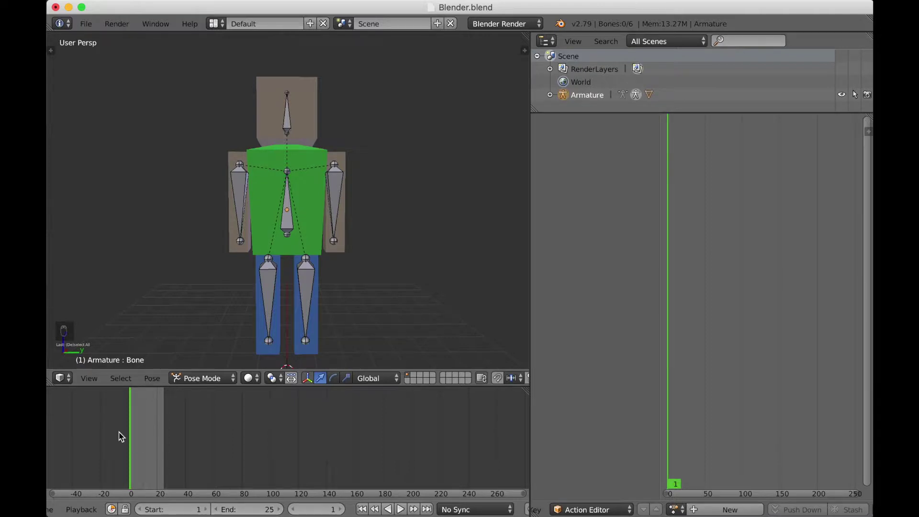
scroll(138, 439, "up", 5)
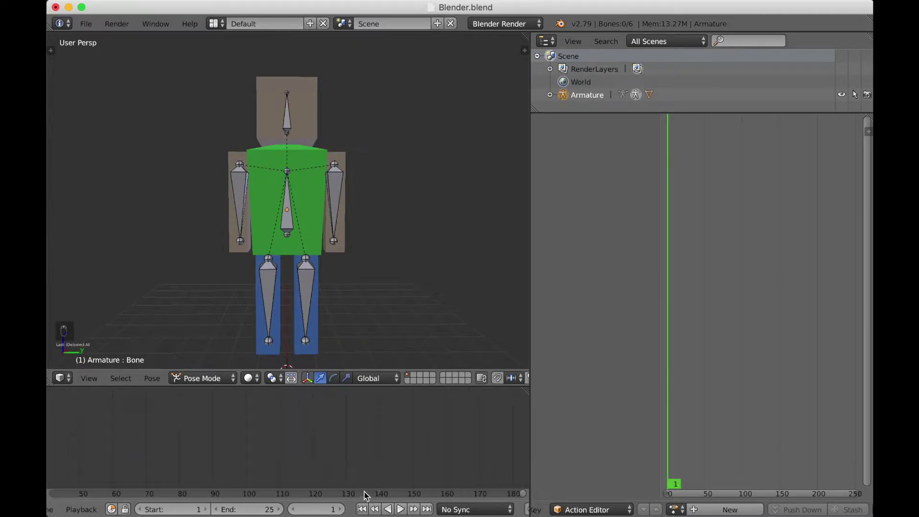
scroll(283, 455, "left", 1)
scroll(286, 457, "up", 8, "ctrl")
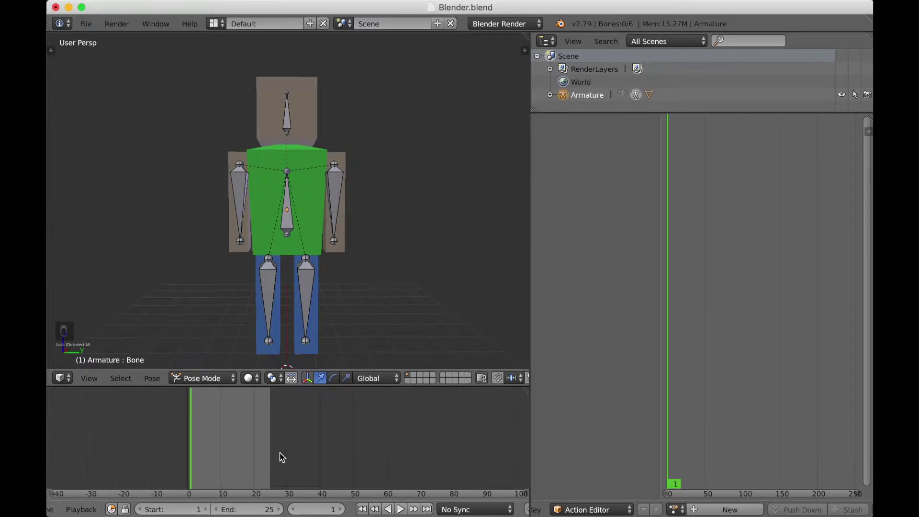
scroll(282, 458, "up", 1, "ctrl")
scroll(244, 437, "up", 2)
scroll(244, 435, "up", 3)
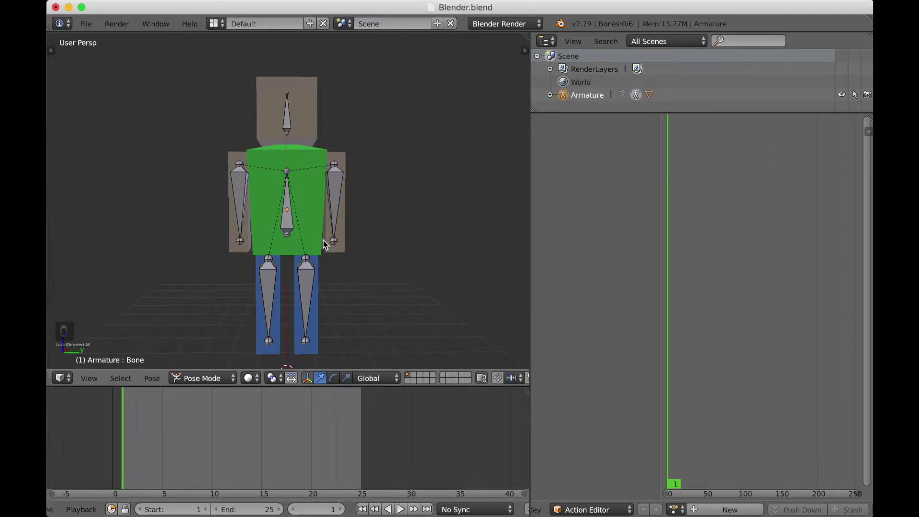
- Select the torso bone and create a new action named Walk
right_click(294, 219)
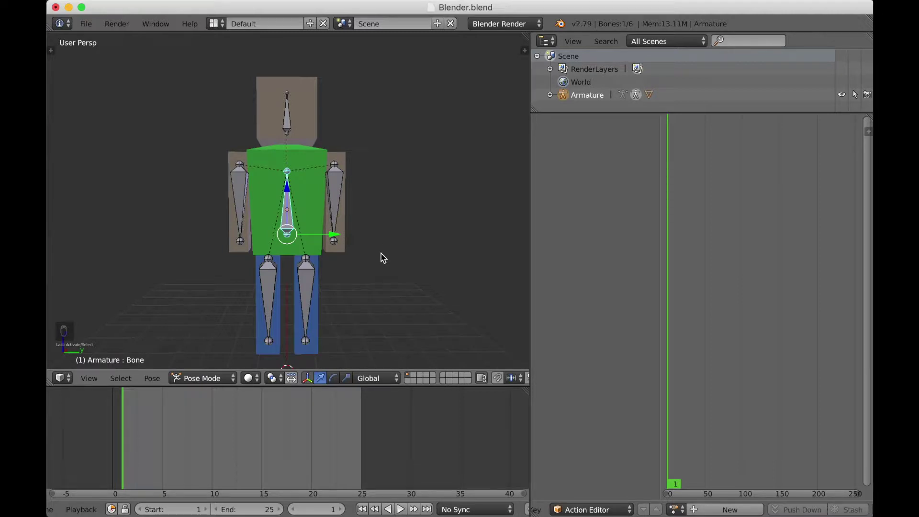
left_click(722, 509)
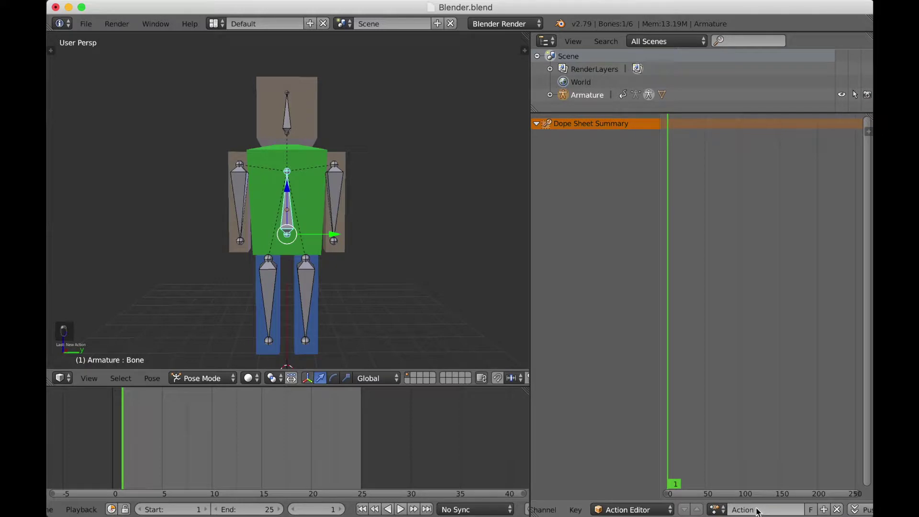
left_click(754, 510)
type("Walk")
key("Return")
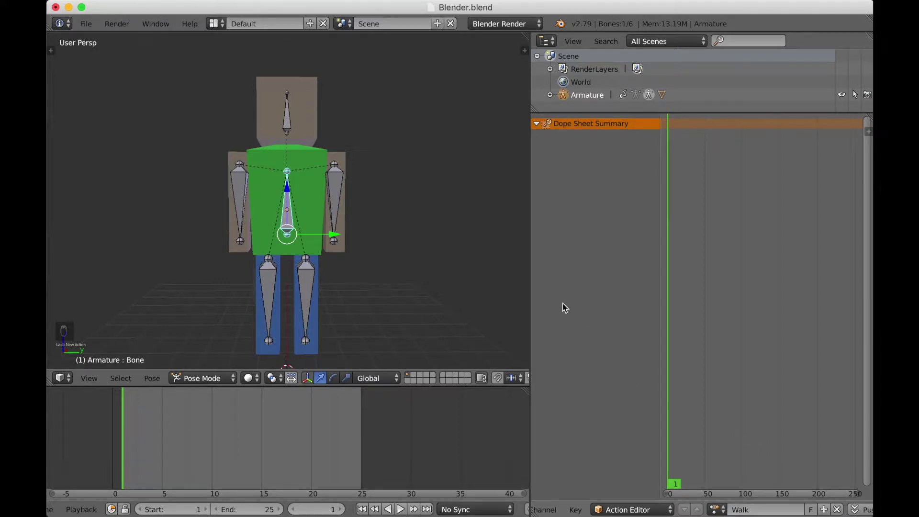
- Set the animation's start frame to 0 and move the playhead to frame 0
middle_click_drag(429, 266, 492, 304)
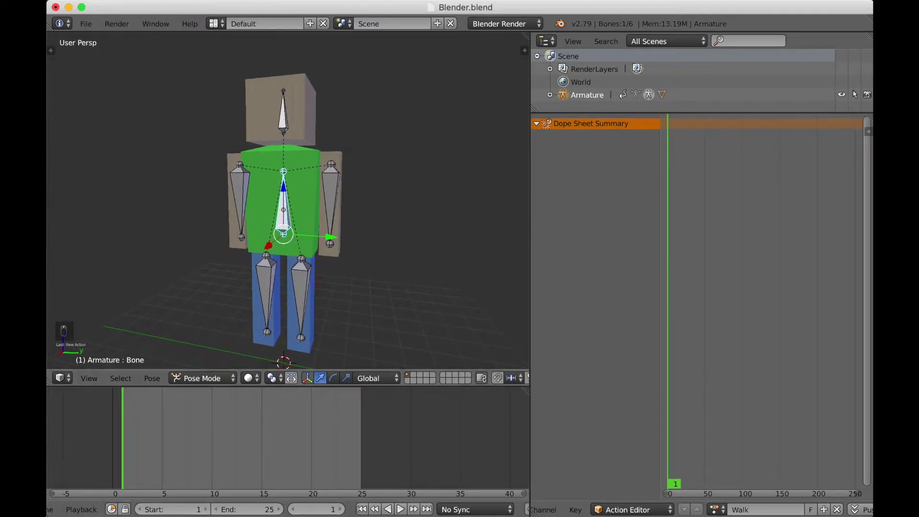
left_click(176, 510)
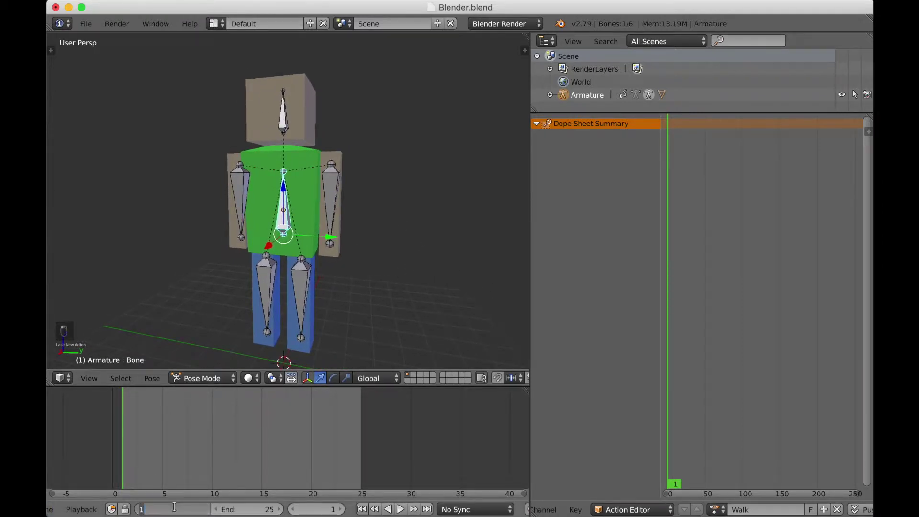
type("0")
key("Return")
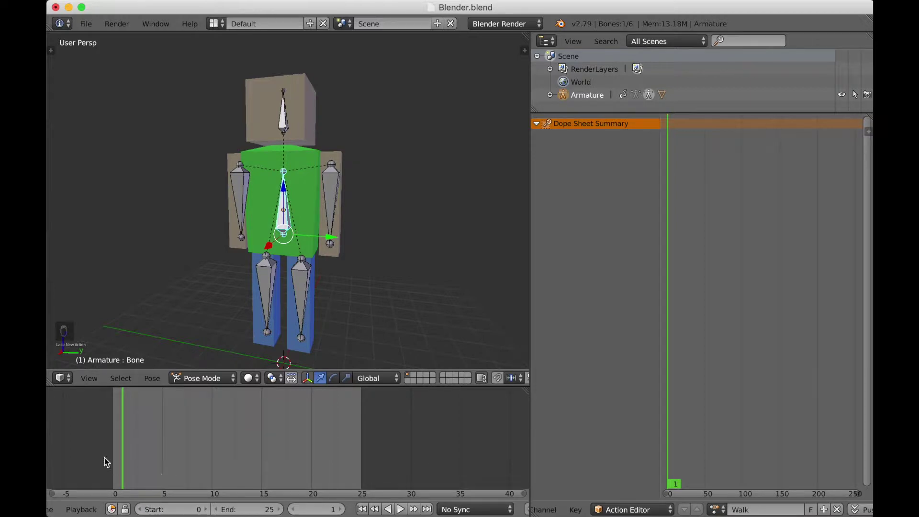
left_click(117, 450)
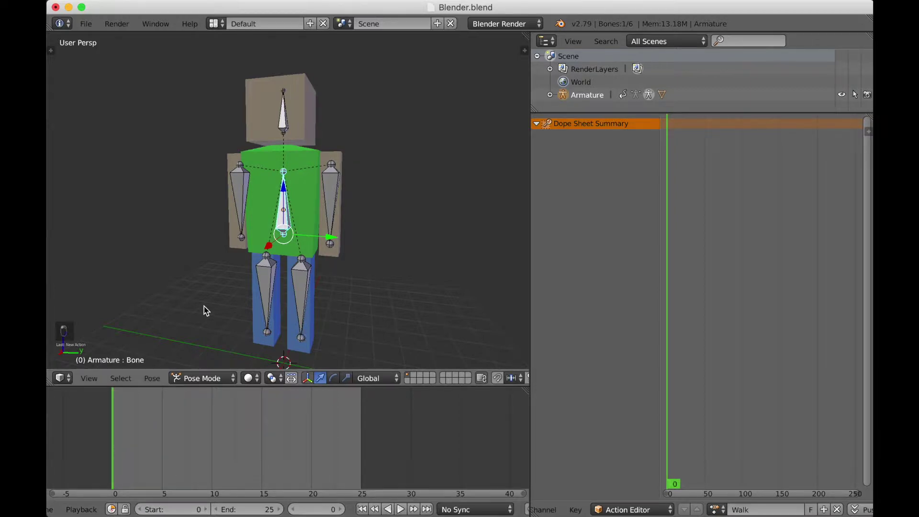
key("alt+a")
left_click_drag(202, 432, 117, 442)
key("alt+a")
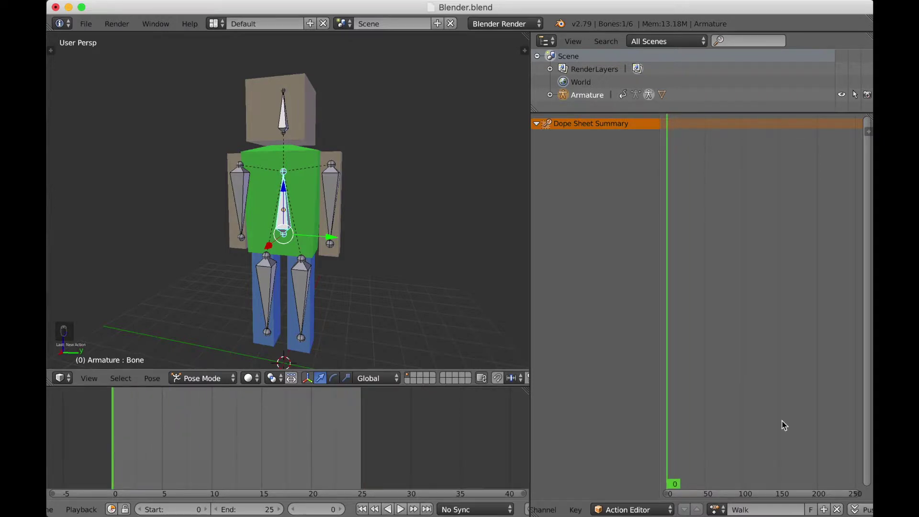
scroll(722, 389, "up", 3)
scroll(737, 497, "up", 5, "ctrl")
scroll(724, 450, "up", 7)
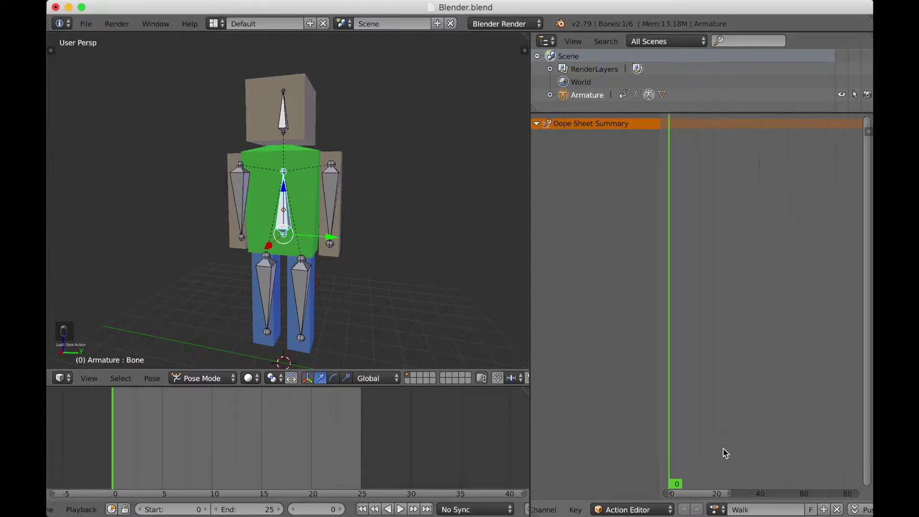
- Zoom the Action Editor's frame range in and insert LocRot keyframes for all of the armature's bones at frame 0
left_click_drag(707, 496, 684, 494)
scroll(715, 466, "up", 9)
middle_click_drag(292, 225, 283, 198)
scroll(287, 201, "down", 3)
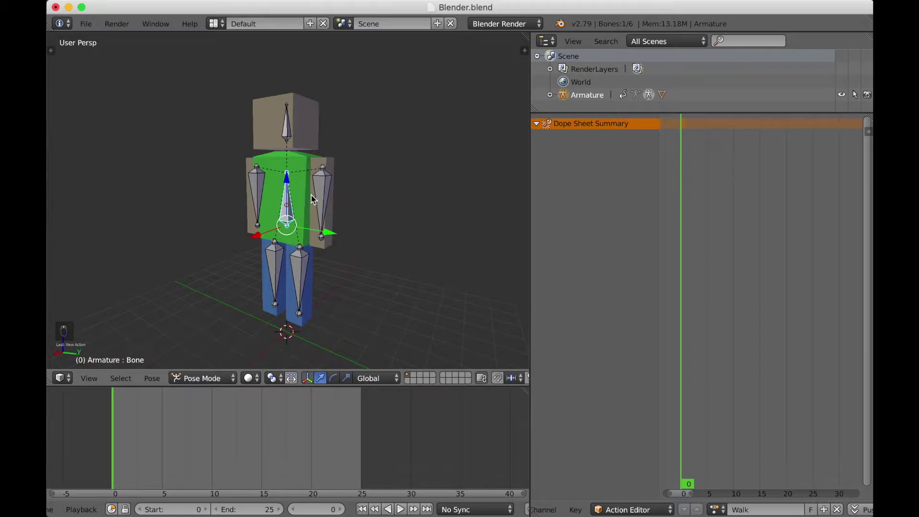
middle_click_drag(308, 201, 334, 230)
key("a")
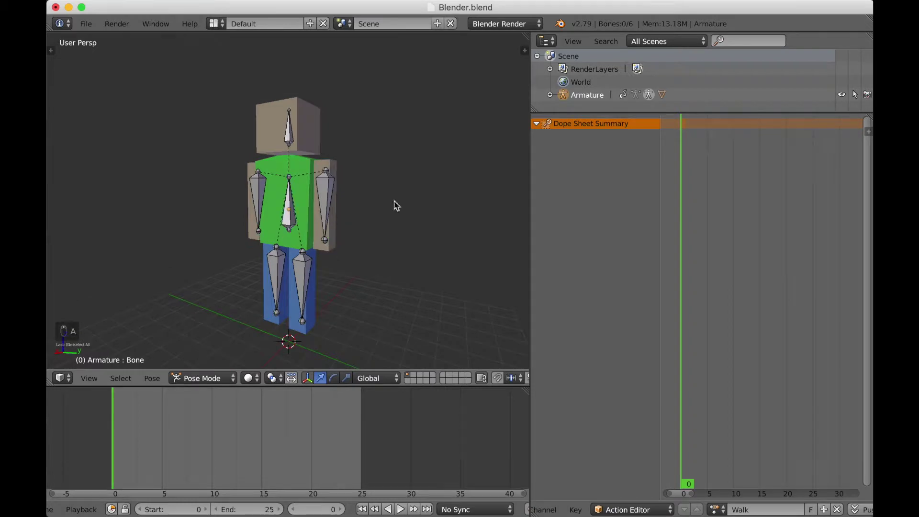
key("a")
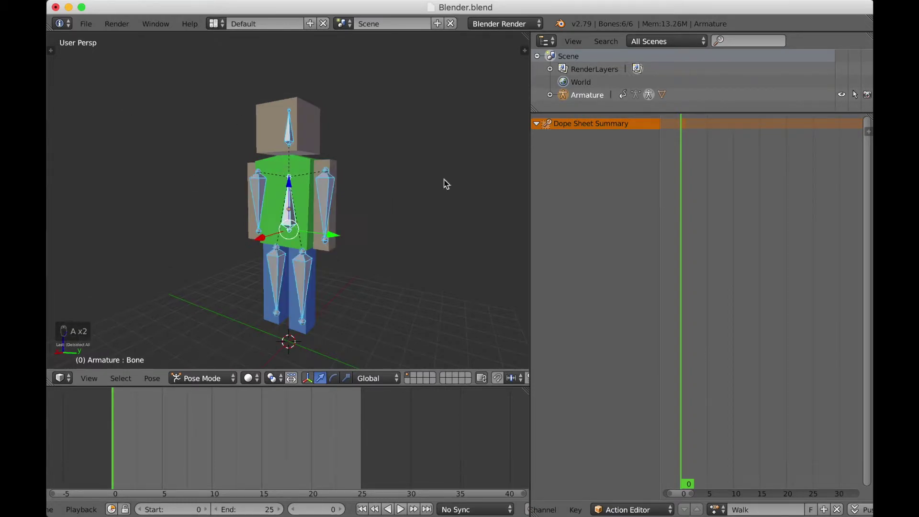
middle_click_drag(308, 151, 280, 191)
key("i")
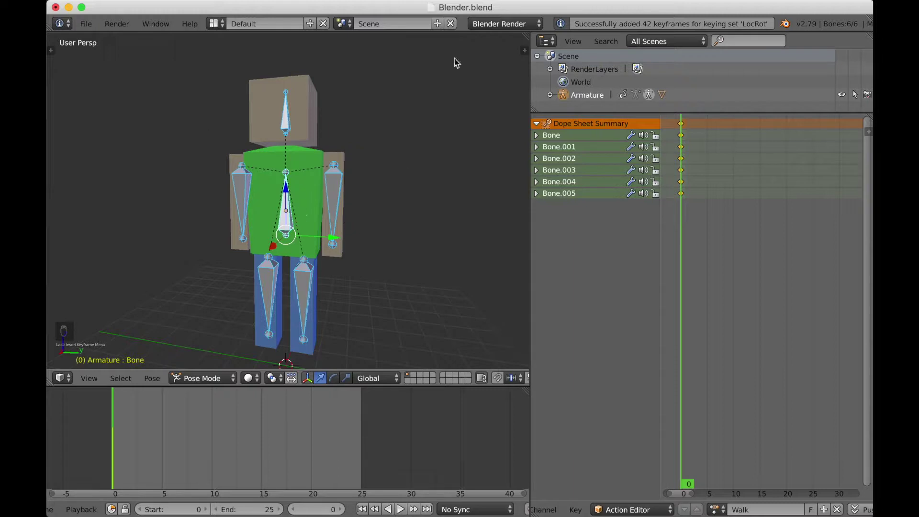
- Insert a LocRot keyframe at frame 0 for one arm bone (Bone.004) alone, and reselect all bones
right_click(341, 190)
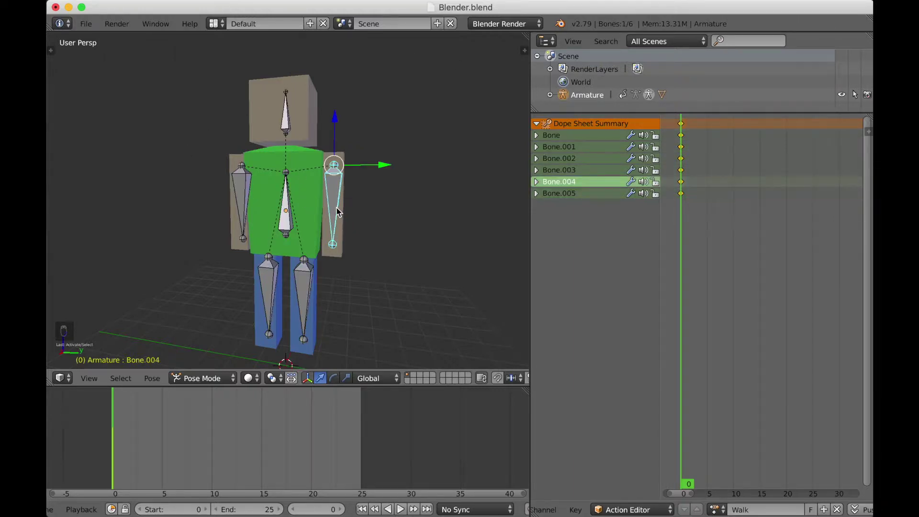
key("i")
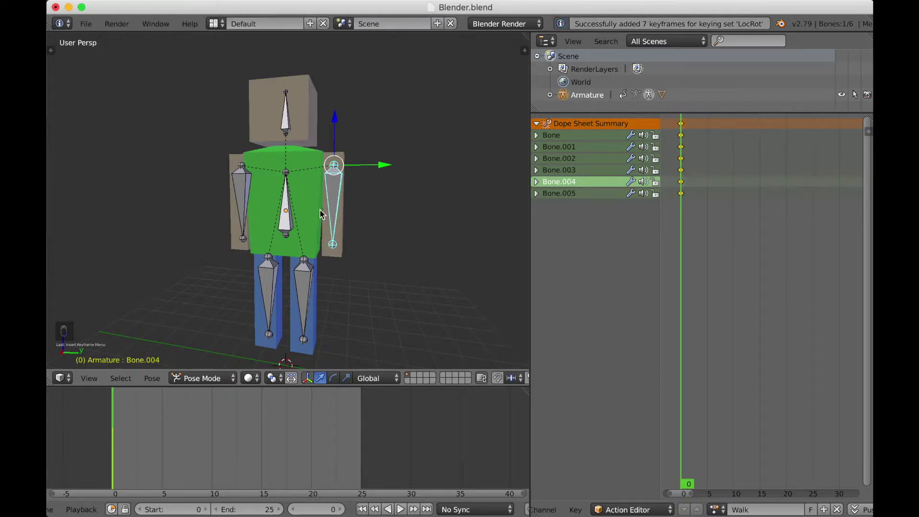
key("a")
key("a")
key("a")
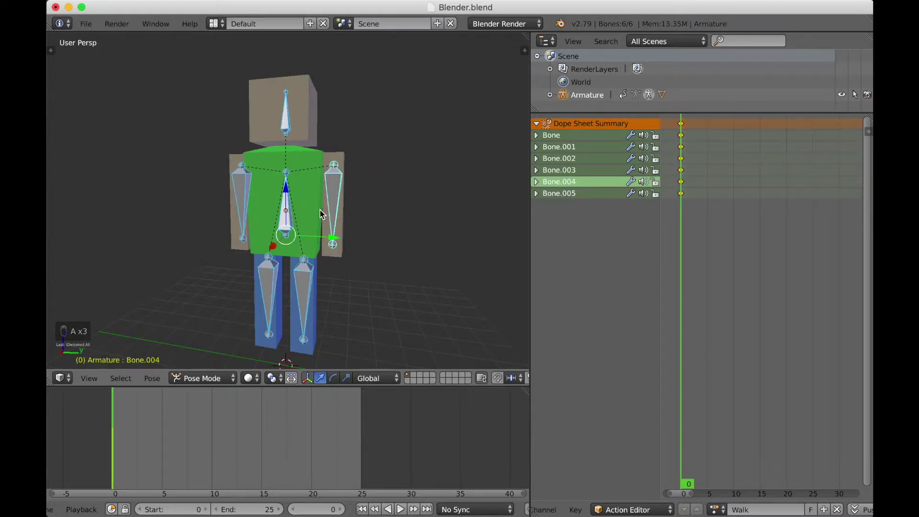
- Rotate the torso bone slightly about the global Y axis so the body leans forward
middle_click_drag(322, 214, 297, 197)
middle_click_drag(280, 199, 301, 215)
right_click(291, 213)
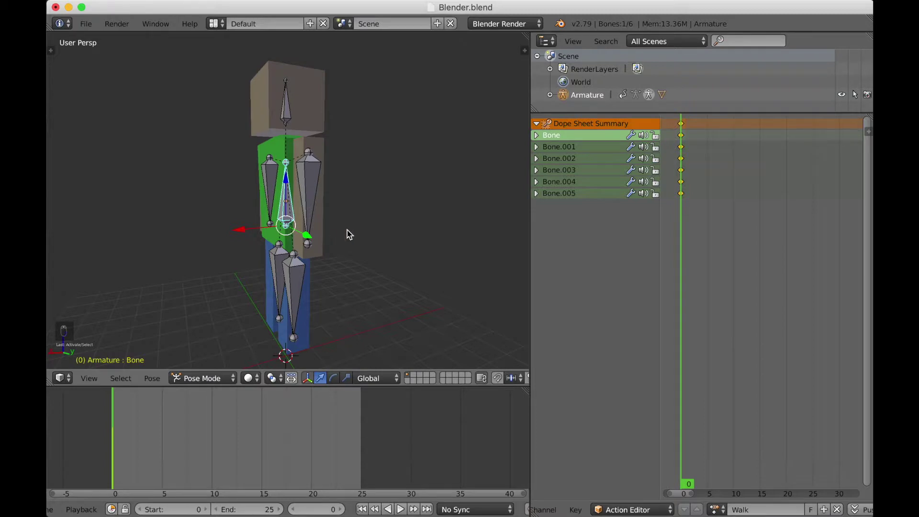
middle_click_drag(357, 218, 347, 199)
key("r")
key("y")
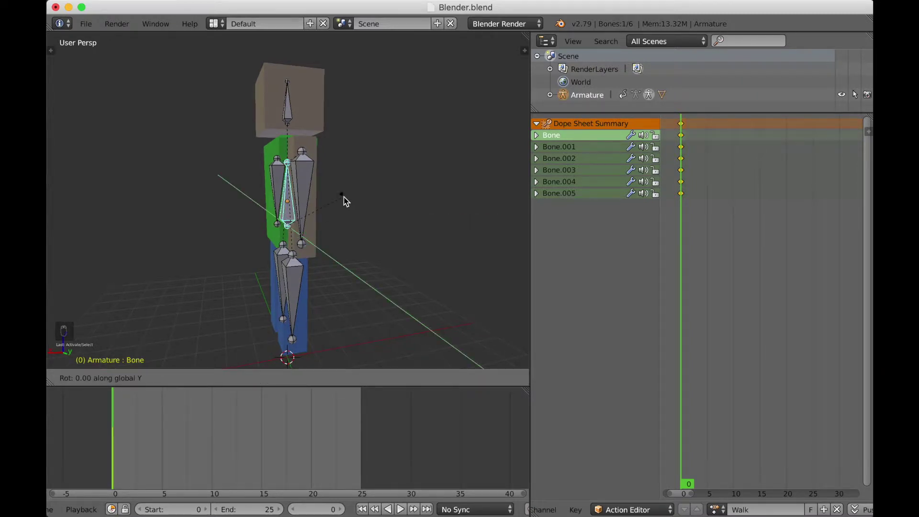
left_click(344, 199)
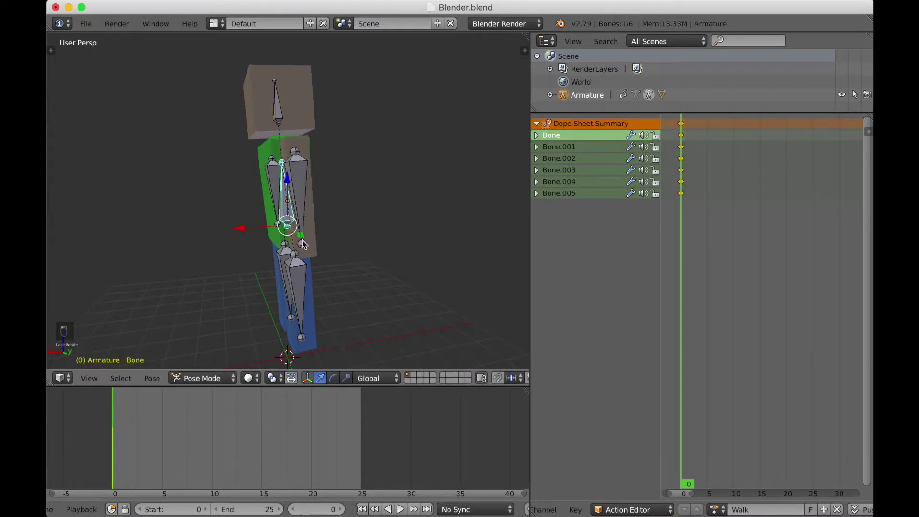
- Rotate both leg bones together about the global Y axis to bring the legs back to vertical
right_click(282, 262)
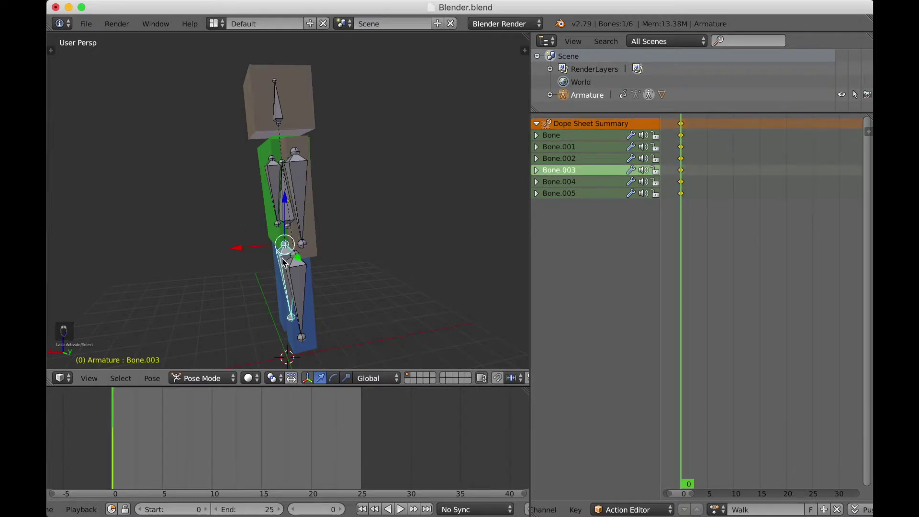
right_click(301, 277, "shift")
key("r")
key("y")
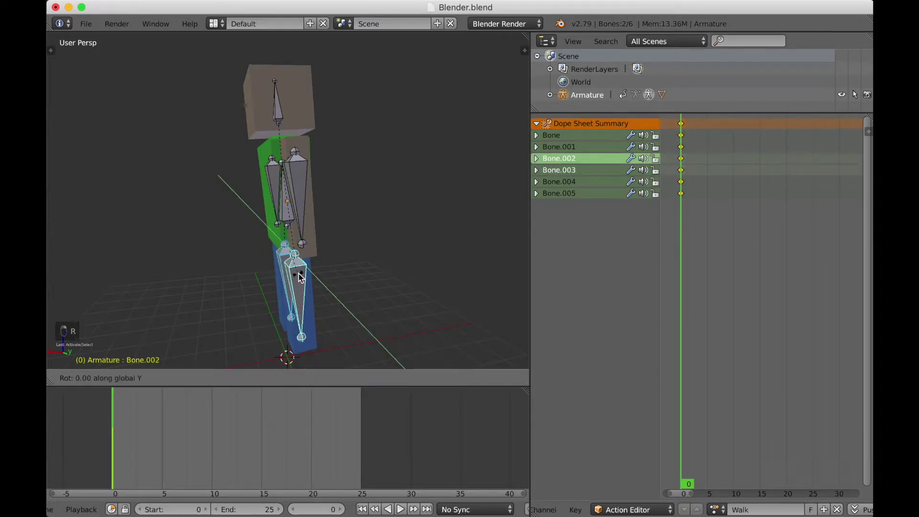
left_click(301, 277)
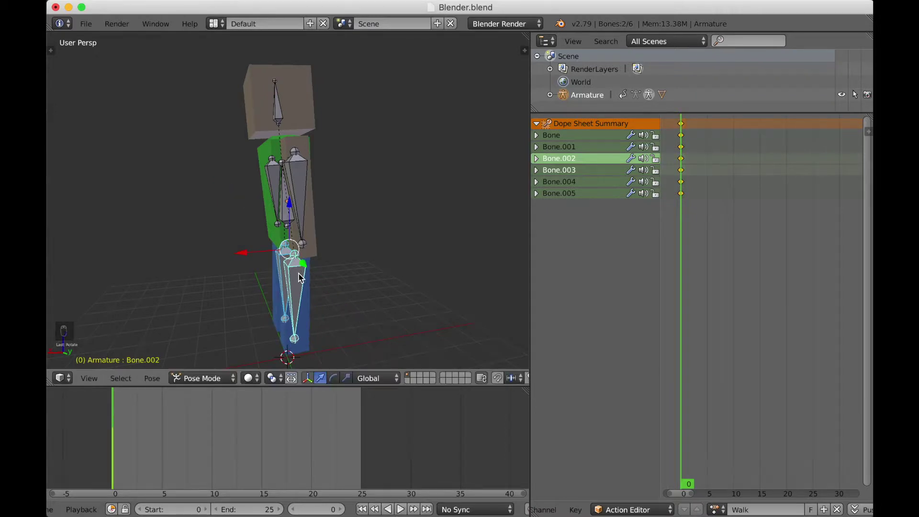
- Tilt the head bone slightly forward about the global Y axis
right_click(294, 121)
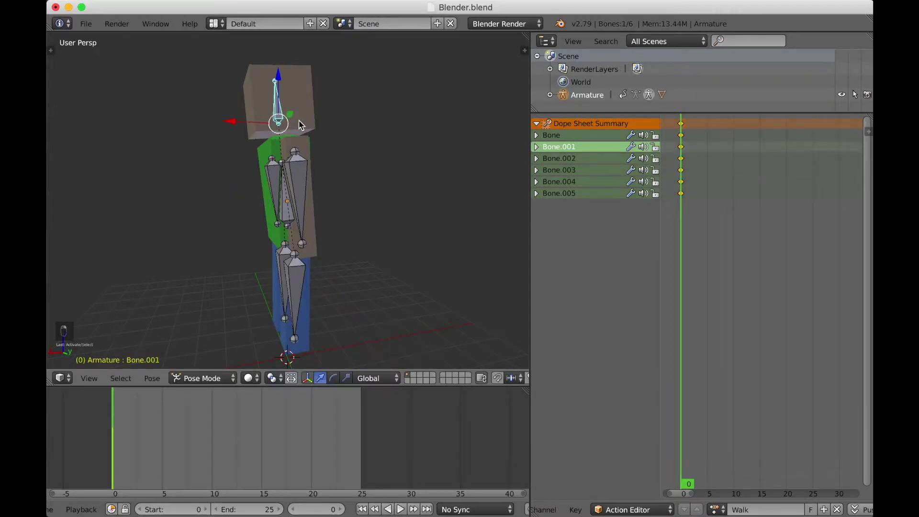
key("r")
key("y")
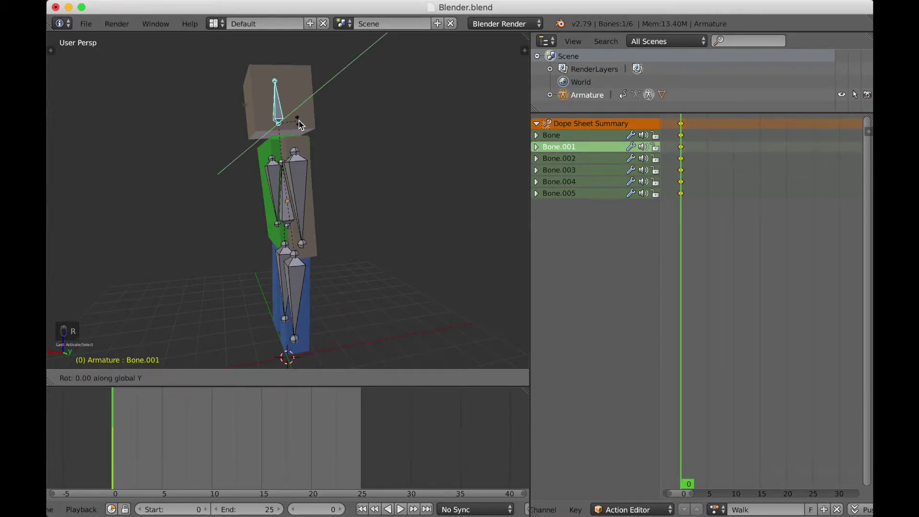
left_click(300, 125)
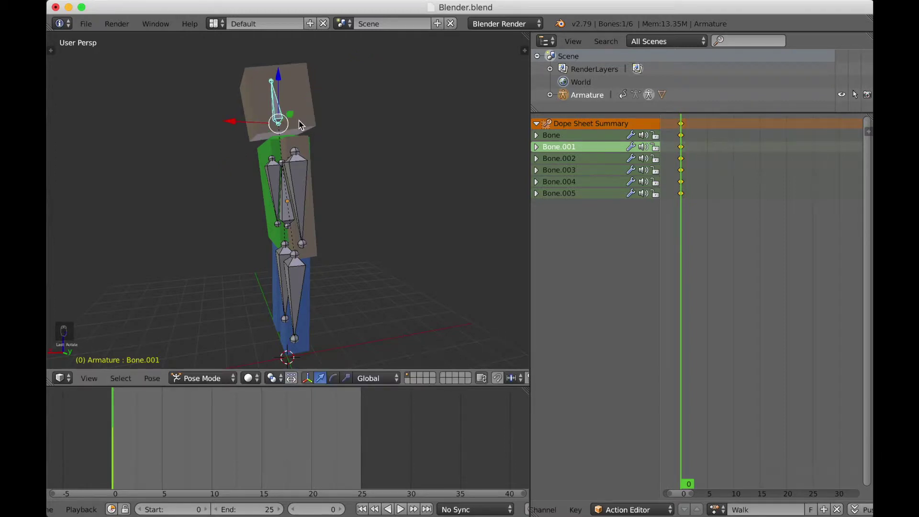
middle_click_drag(292, 117, 301, 119)
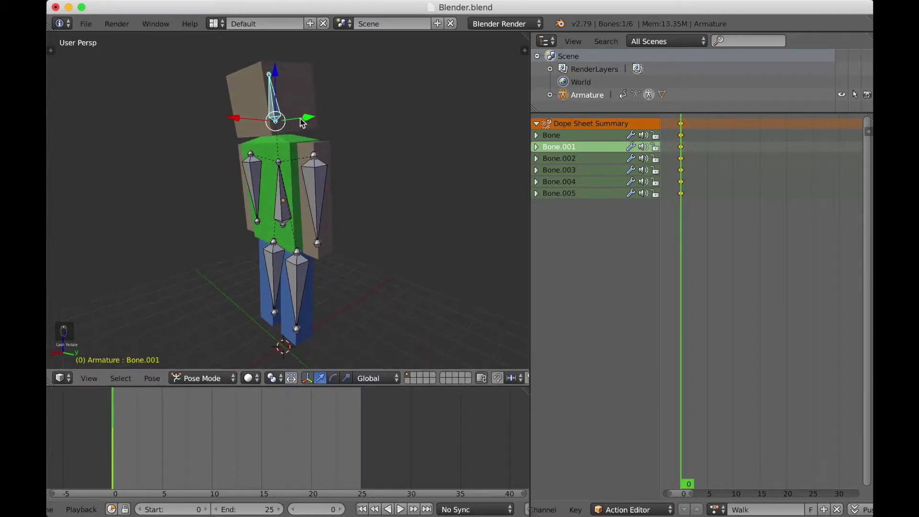
right_click(316, 175)
right_click(259, 184, "shift")
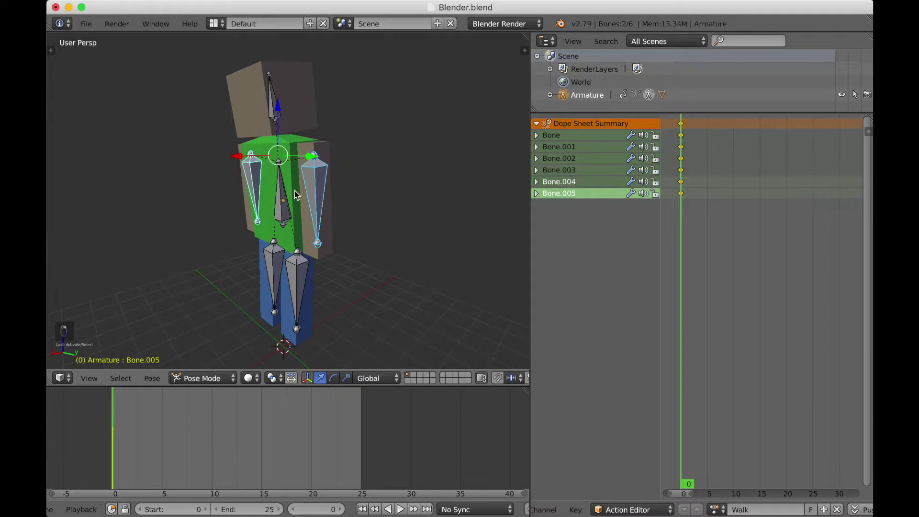
key("r")
key("y")
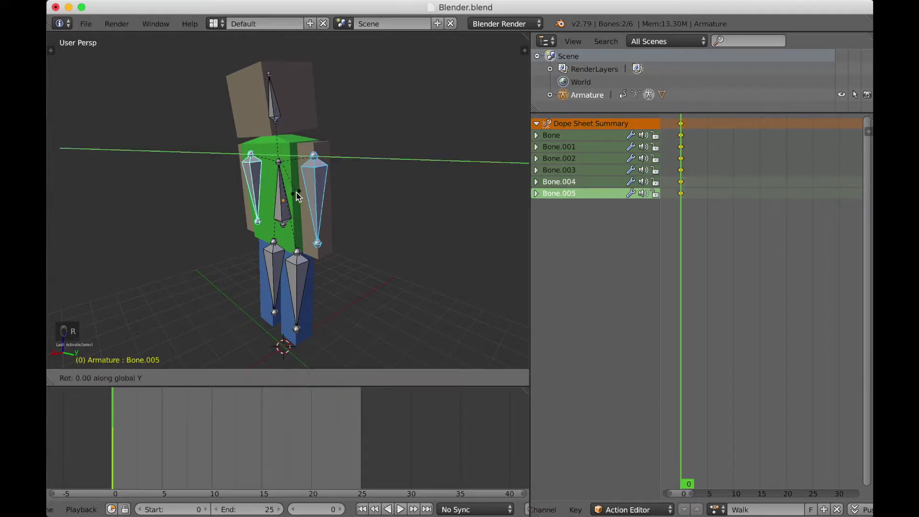
key("Escape")
key("a")
middle_click_drag(299, 201, 297, 225)
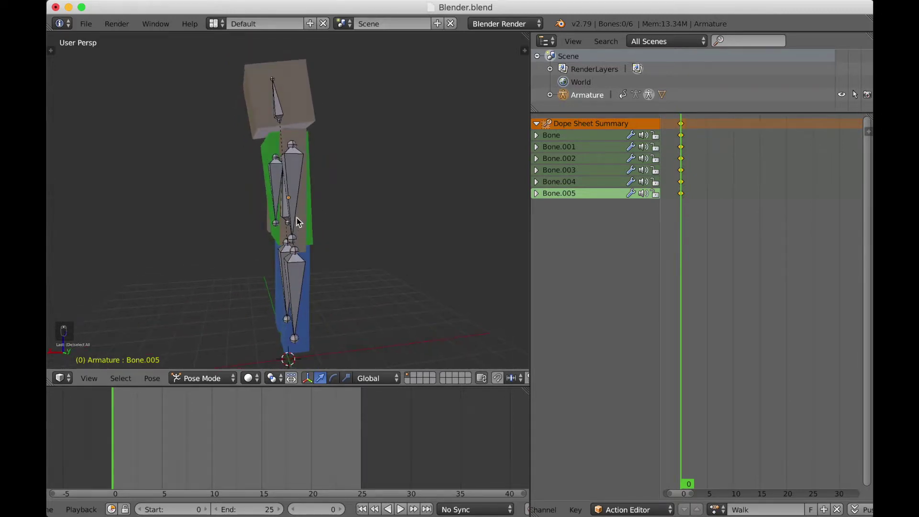
right_click(292, 184)
middle_click_drag(317, 194, 306, 197)
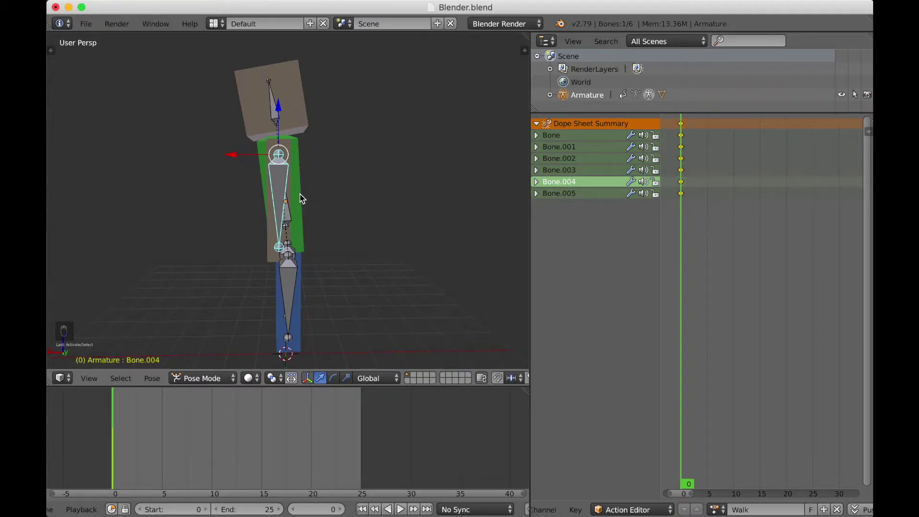
middle_click_drag(302, 200, 307, 223)
- Try rotating the leg bone Bone.002 by 25 degrees about the global Y axis, and undo the rotation
right_click(302, 258)
middle_click_drag(300, 261, 346, 240)
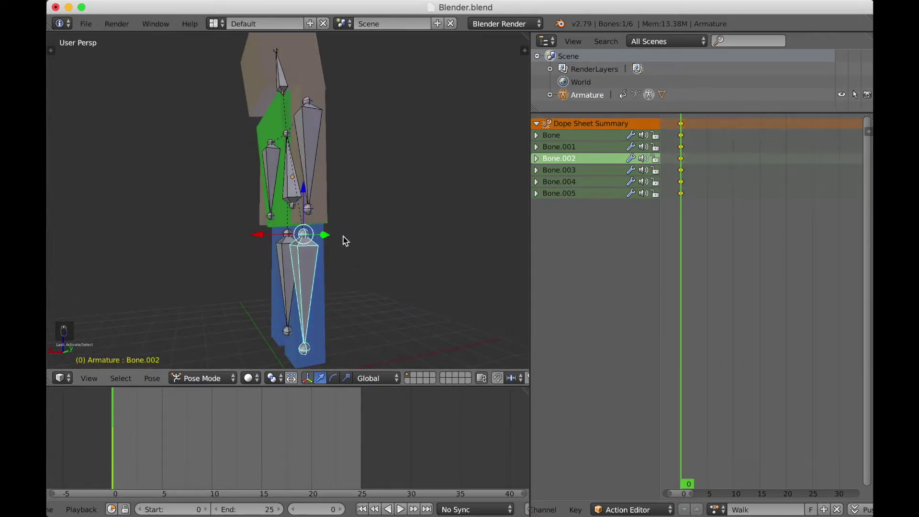
key("r")
key("y")
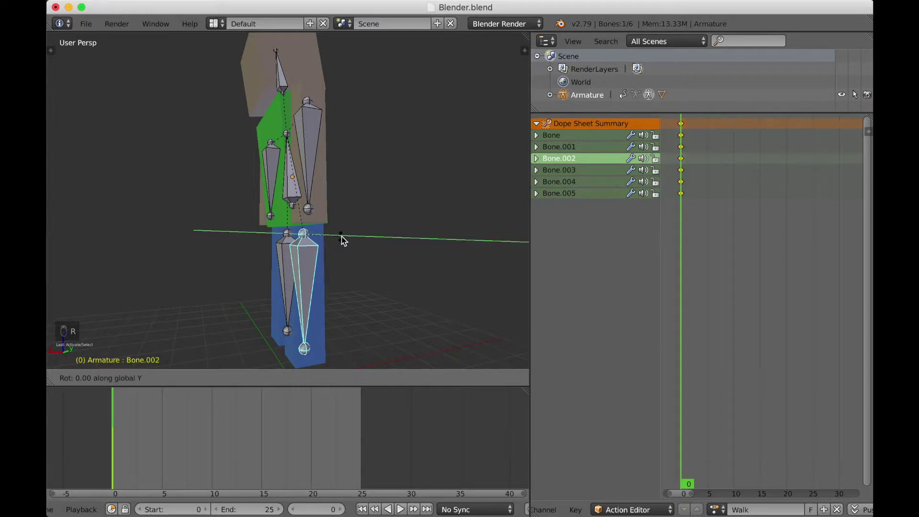
type("25")
key("Return")
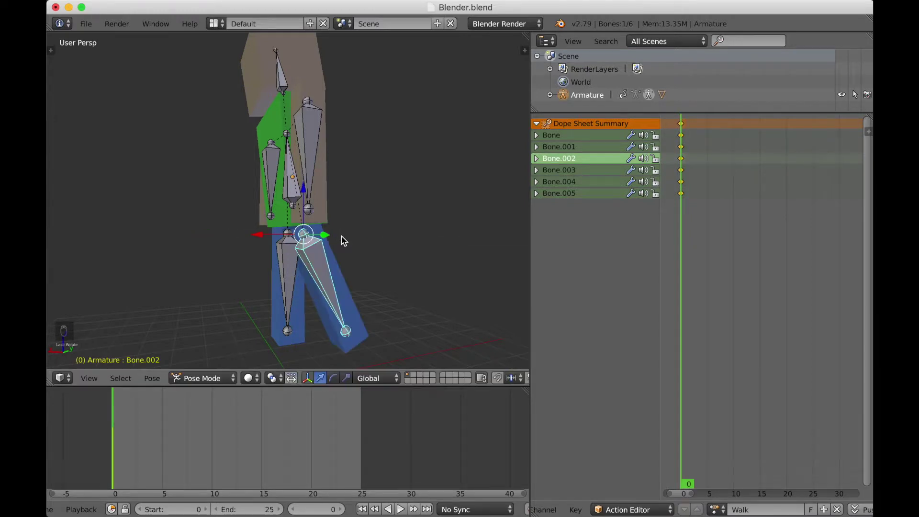
key("super")
key("super+z")
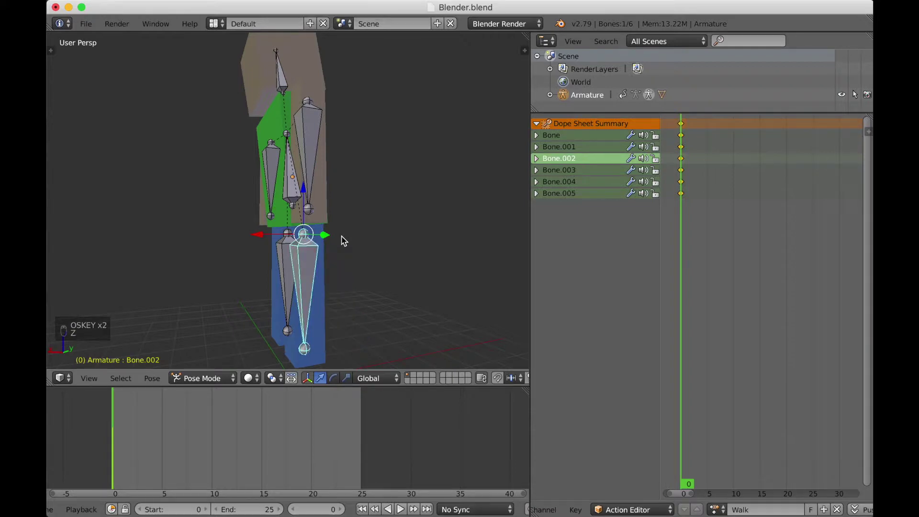
- Swing the legs apart about the global Y axis into a stride, with Bone.002 backward and Bone.003 forward, and deselect the bones
key("r")
key("y")
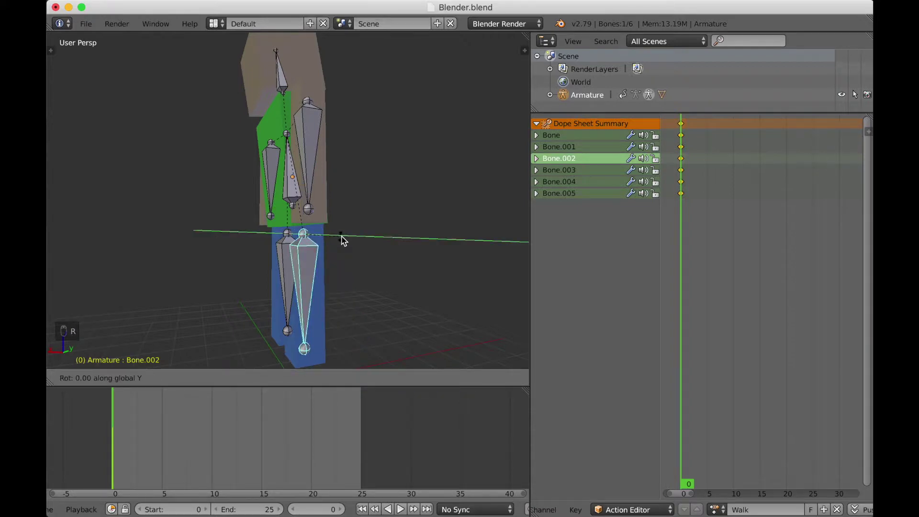
left_click(343, 240)
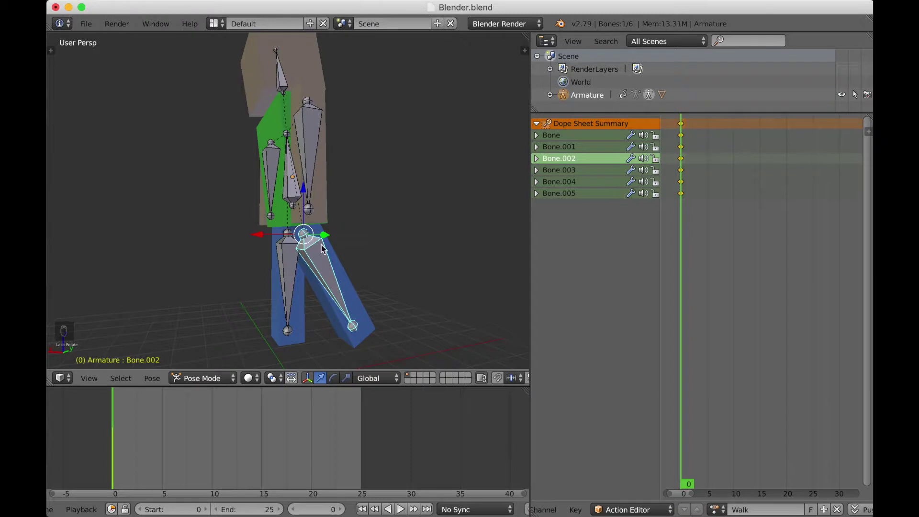
right_click(294, 260)
key("r")
key("y")
left_click(296, 260)
key("a")
- Lower the whole character by moving the torso bone -1 along the global Z axis
middle_click_drag(247, 179, 280, 216)
right_click(291, 221)
key("g")
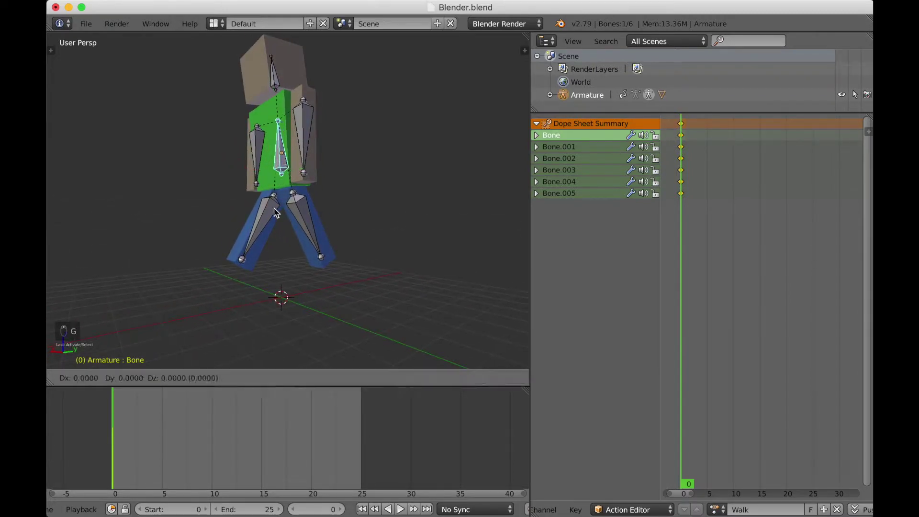
key("z")
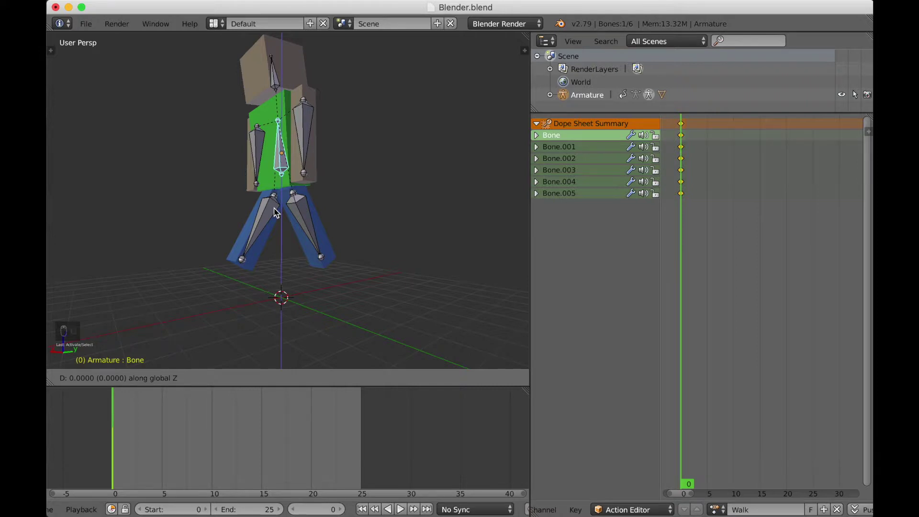
type("-1")
key("Return")
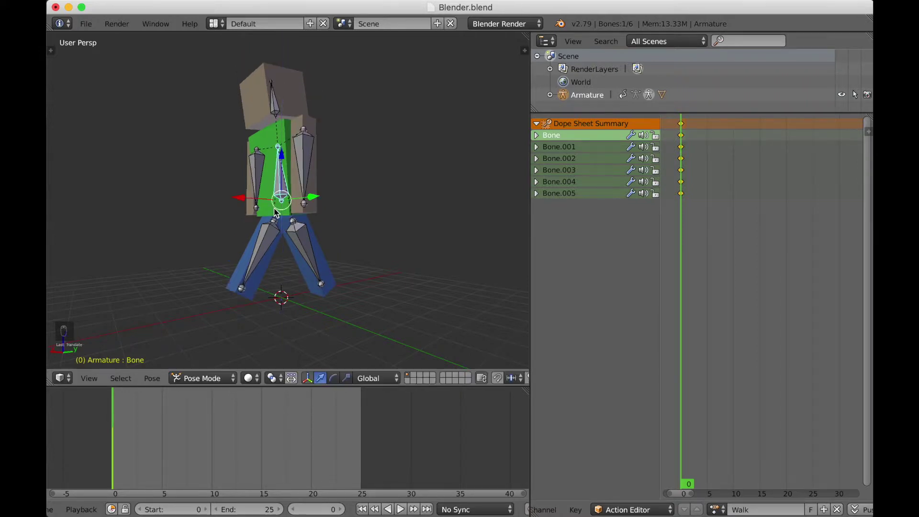
- Swing the arm bone Bone.004 slightly forward about the global Y axis, opposite to the leg on its side
scroll(275, 209, "down", 1)
mouse_move(274, 205)
middle_mouse_down()
mouse_move(254, 200)
mouse_move(279, 214)
mouse_move(266, 240)
mouse_move(280, 210)
mouse_move(270, 215)
mouse_move(287, 217)
middle_mouse_up()
left_click(289, 202)
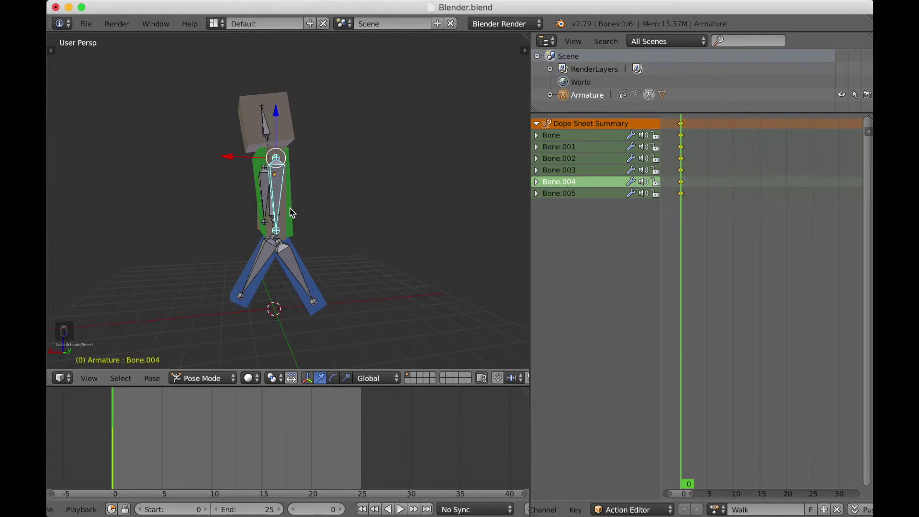
key("r")
key("y")
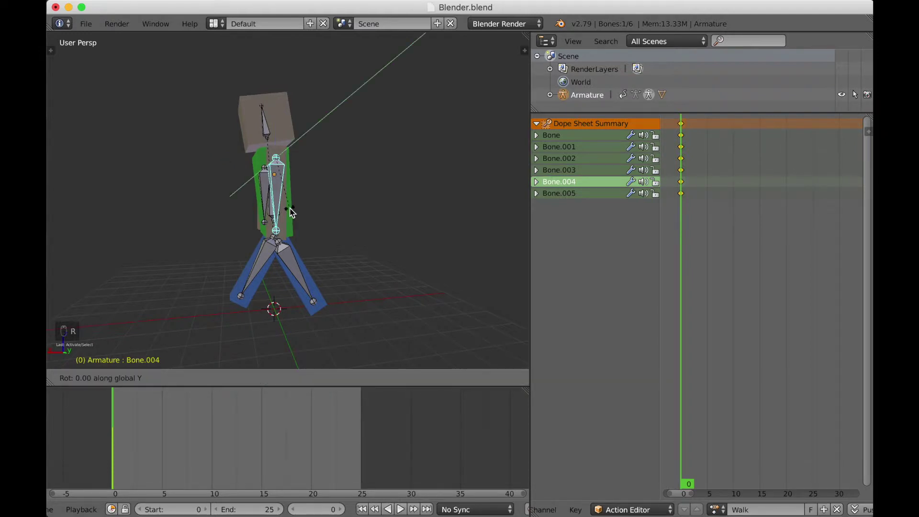
left_click(291, 211)
- Rotate the other arm bone, Bone.005, by 10 degrees about the global Y axis so it swings backward
middle_click_drag(293, 213, 346, 223)
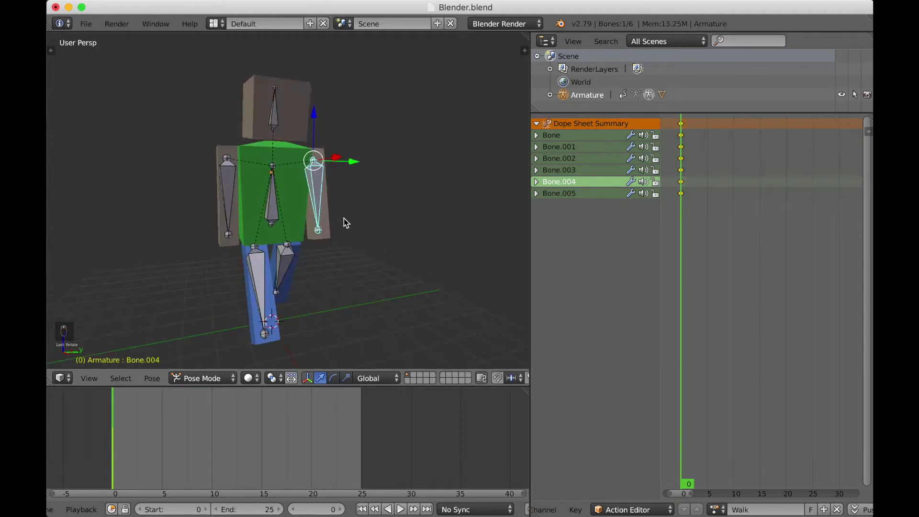
right_click(234, 190)
middle_click_drag(234, 191, 282, 203)
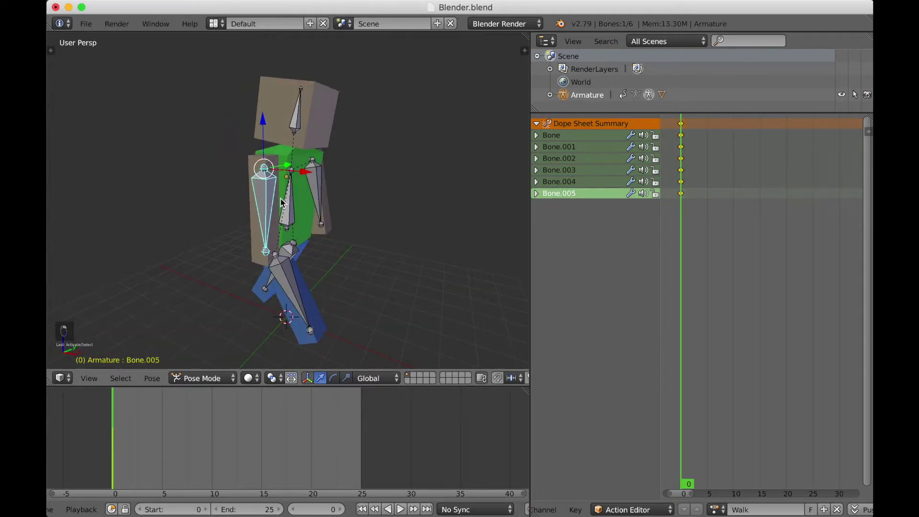
type("ry10")
key("Return")
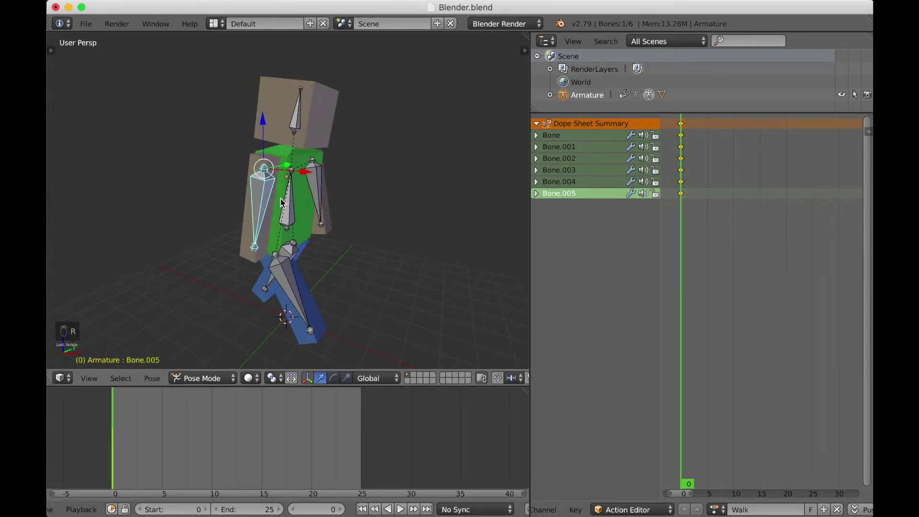
- Select all bones and insert LocRot keyframes for the stride pose at frame 0
key("a")
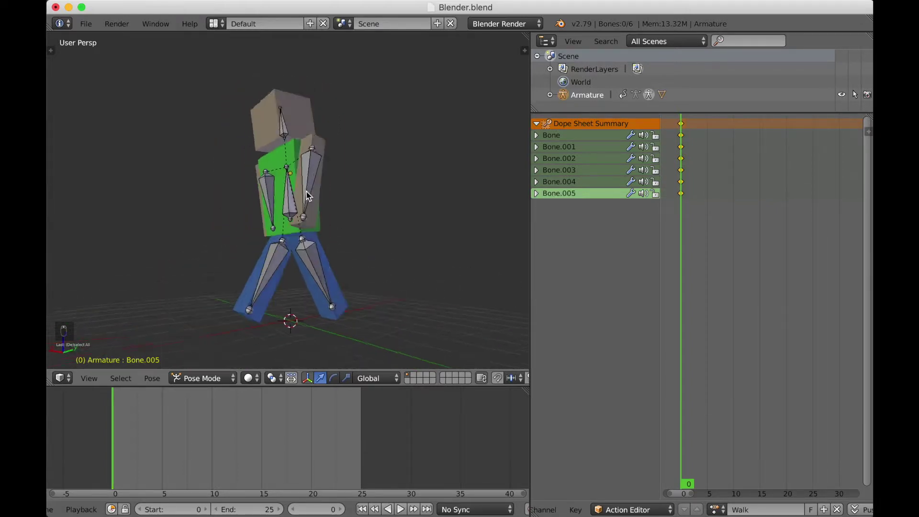
key("a")
key("i")
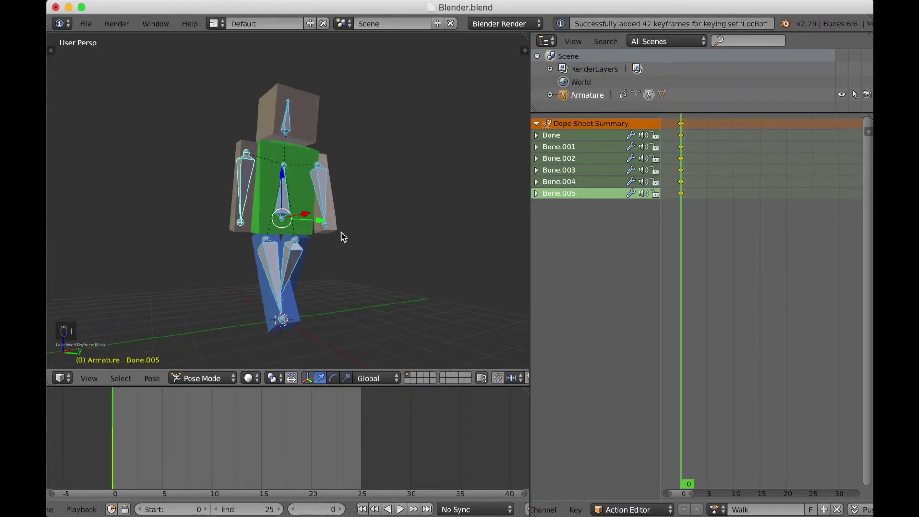
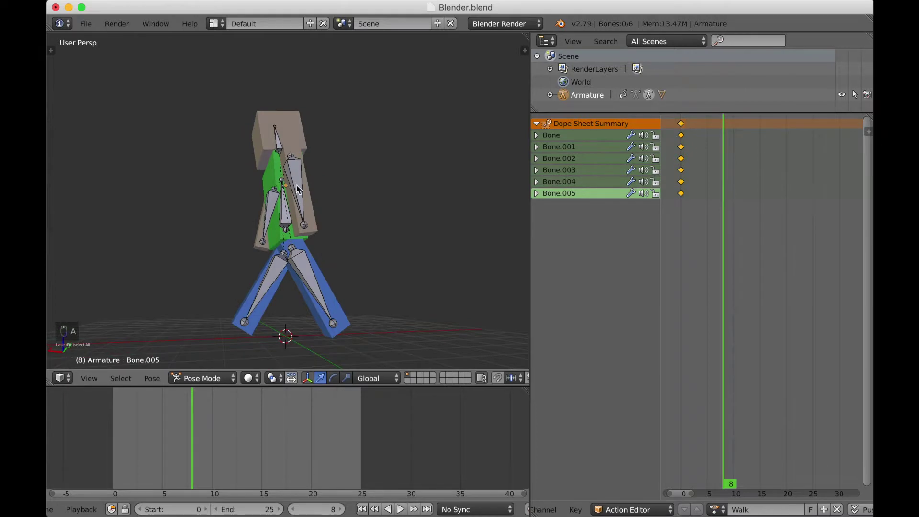
- Select all bones and insert LocRot keyframes at frame 8
middle_click_drag(267, 245, 268, 246)
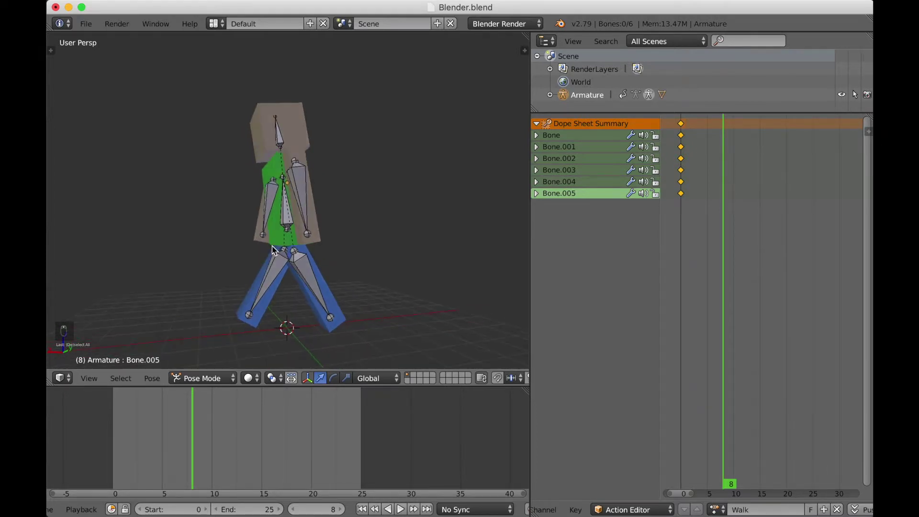
key("a")
key("a")
key("a")
key("a")
key("i")
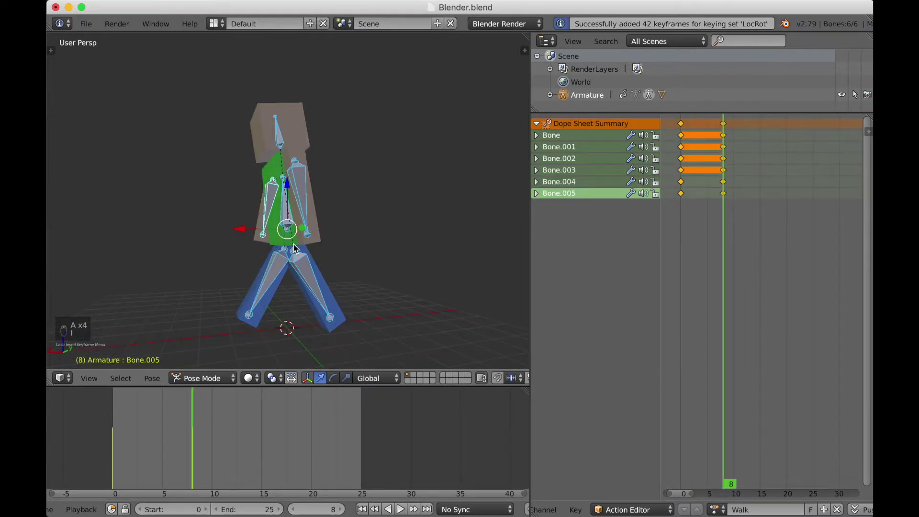
- Swing the leg bone Bone.002 to the opposite side by rotating it -30 degrees about the global Y axis twice
right_click(308, 267)
mouse_move(312, 272)
middle_mouse_down()
mouse_move(310, 254)
mouse_move(307, 262)
middle_mouse_up()
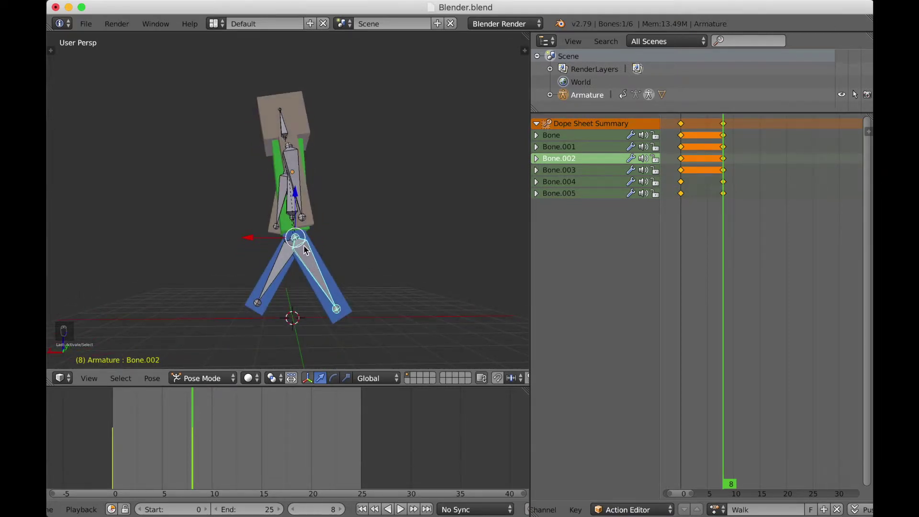
key("r")
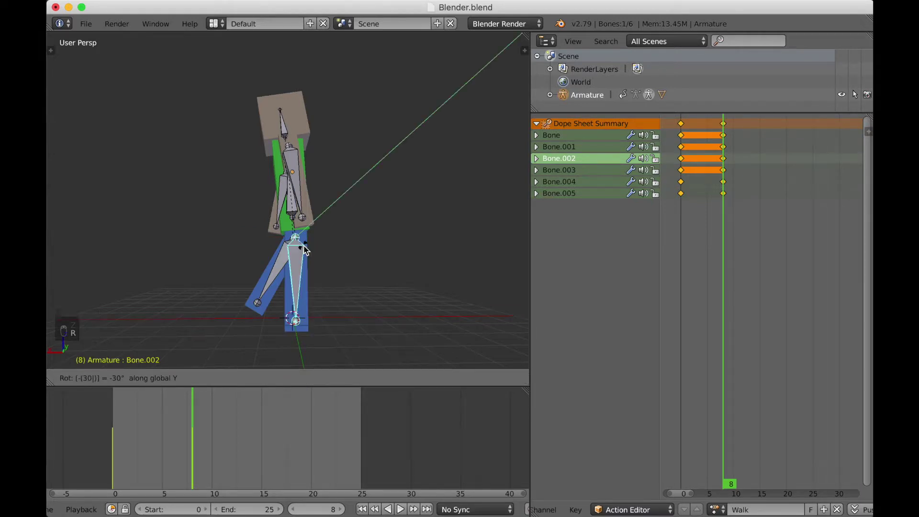
left_click(307, 249)
key("r")
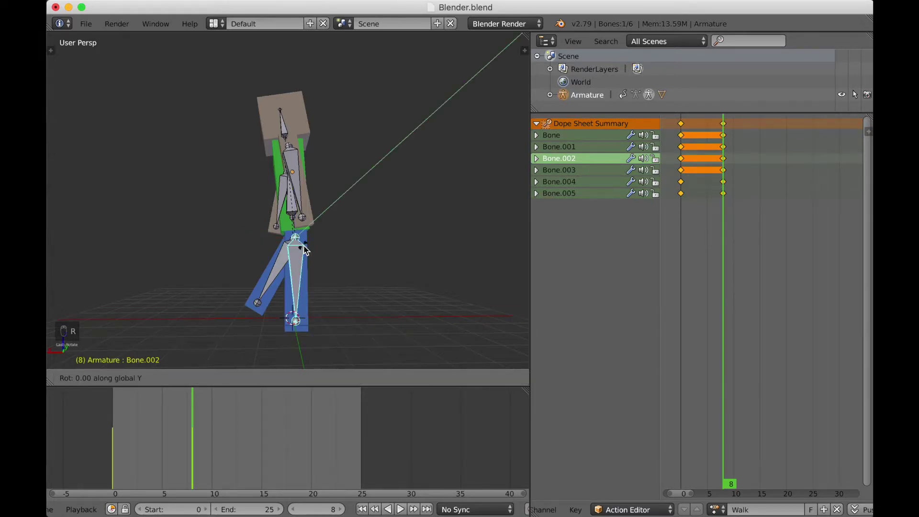
type("0")
key("Return")
- Swing the other leg bone, Bone.003, to the opposite side by rotating it 30 degrees about the global Y axis twice
middle_click_drag(295, 254, 353, 257)
right_click(277, 252)
key("r")
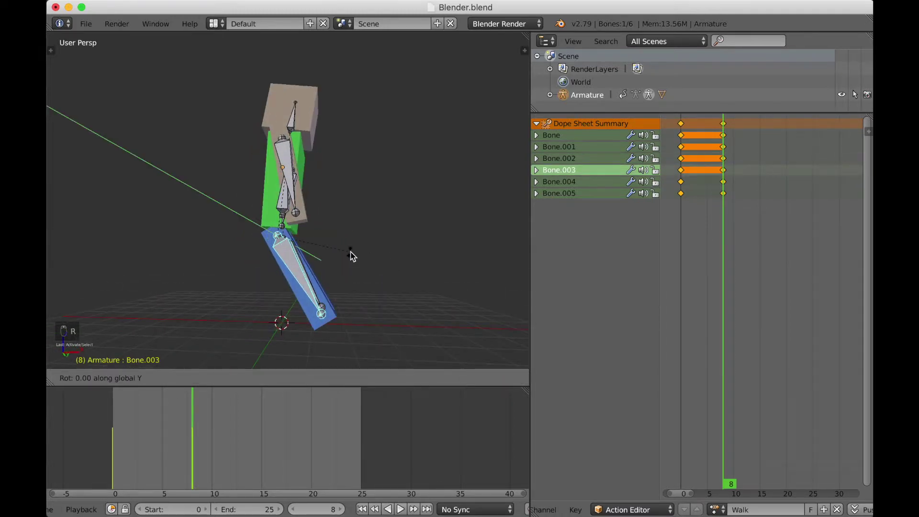
type("30")
key("Return")
type("r")
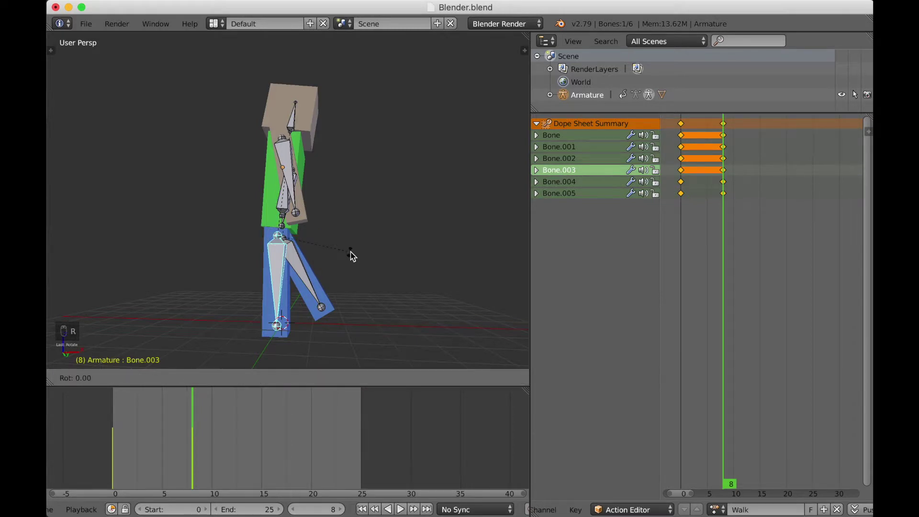
type("30")
key("Return")
- Select all bones and insert LocRot keyframes for the mirrored stride pose at frame 8
key("a")
key("a")
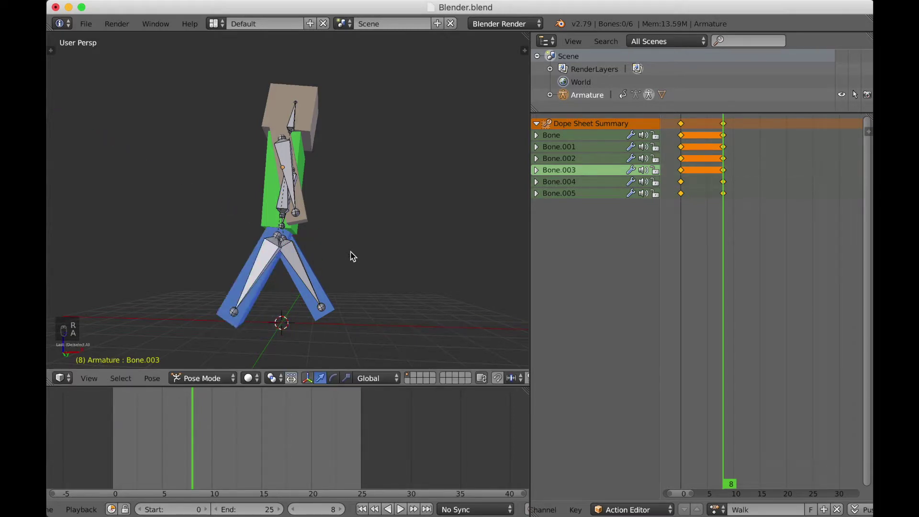
key("i")
left_click(353, 257)
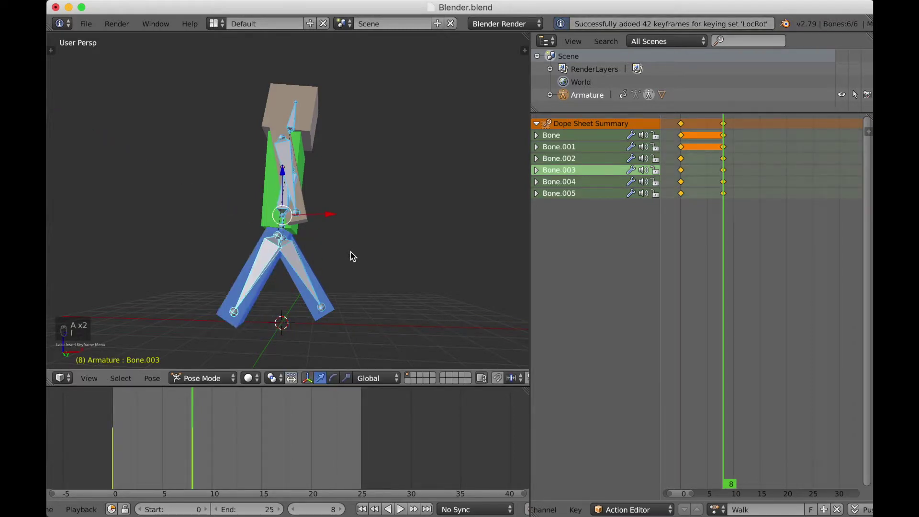
- Copy the pose of all bones from frame 0, paste it at frame 16 and insert keyframes there
middle_click_drag(354, 254, 194, 371)
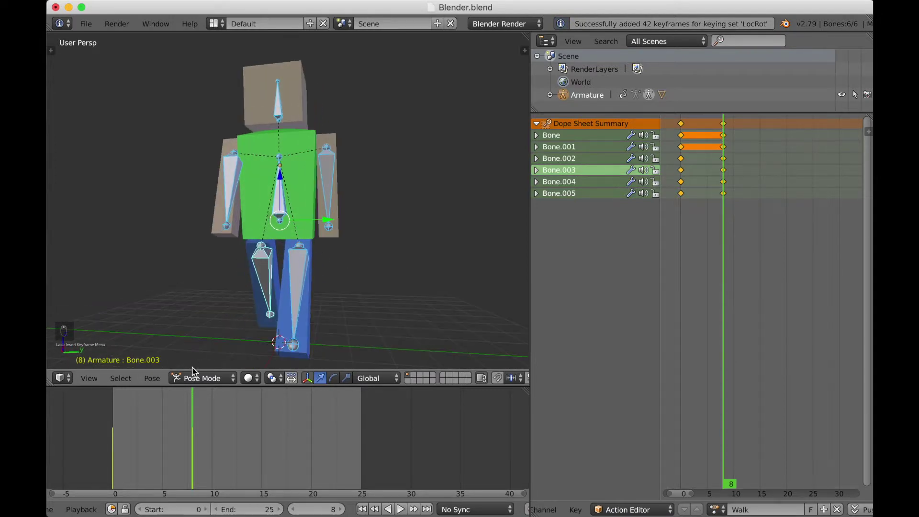
middle_click_drag(201, 354, 329, 164)
scroll(287, 204, "down", 1)
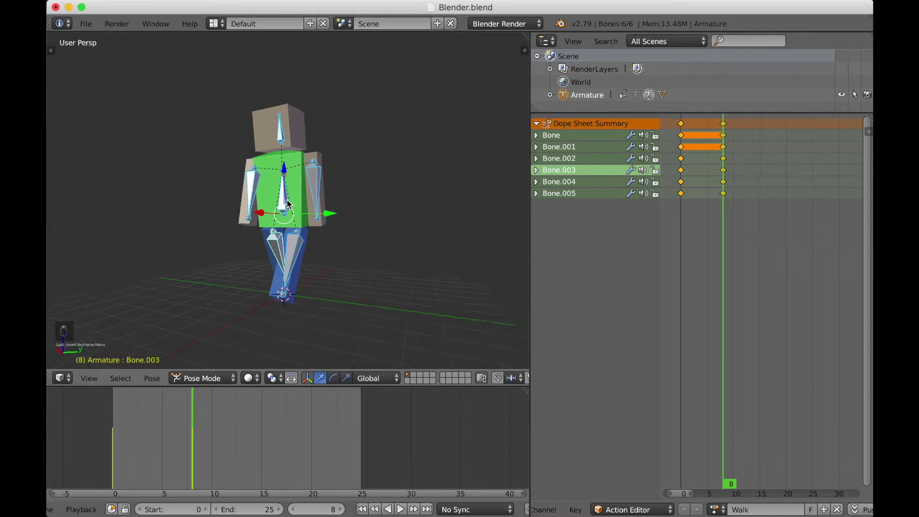
left_click_drag(185, 400, 113, 429)
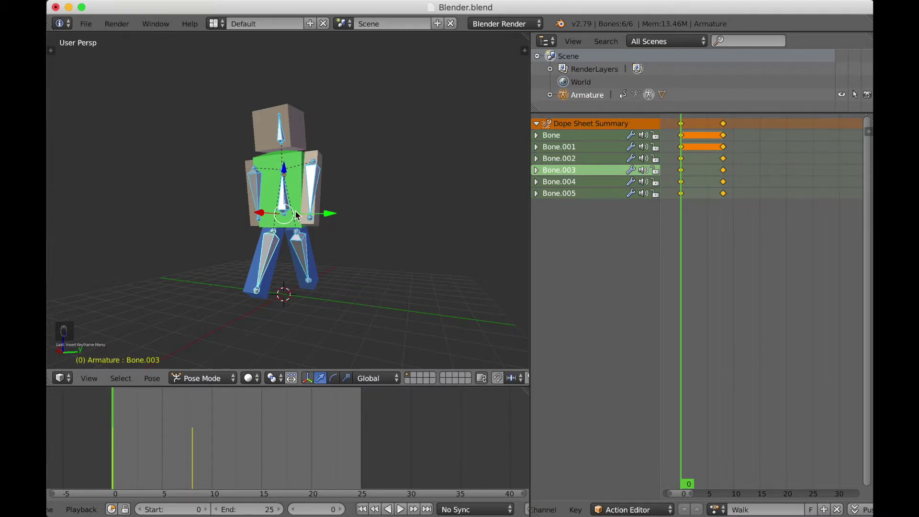
left_click_drag(689, 294, 766, 297)
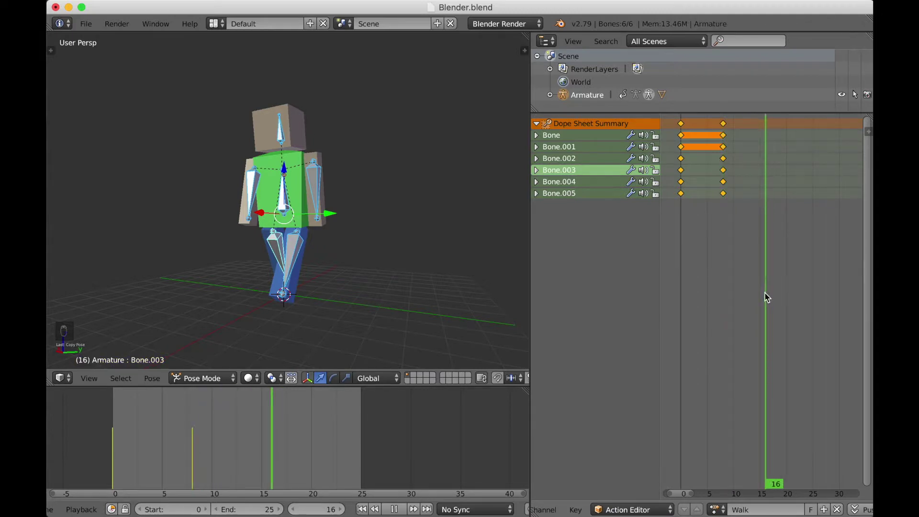
middle_click_drag(318, 278, 336, 292)
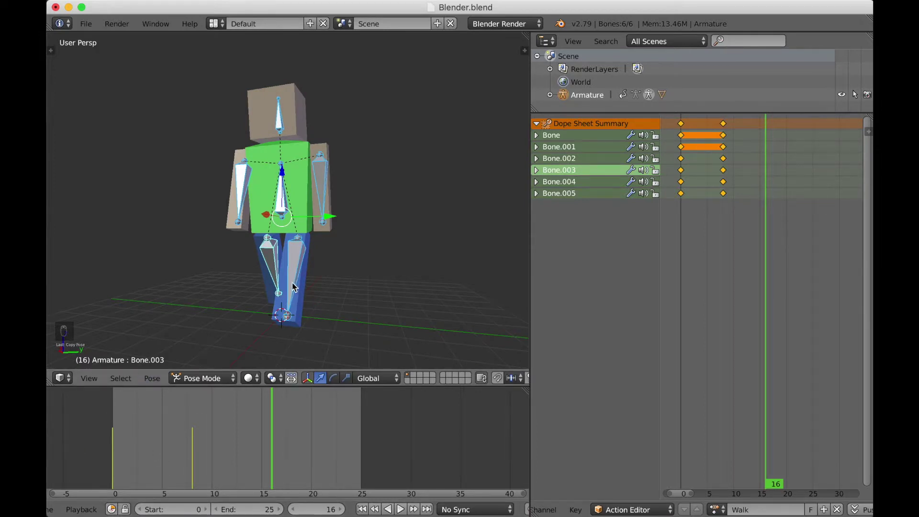
key("super+shift+v")
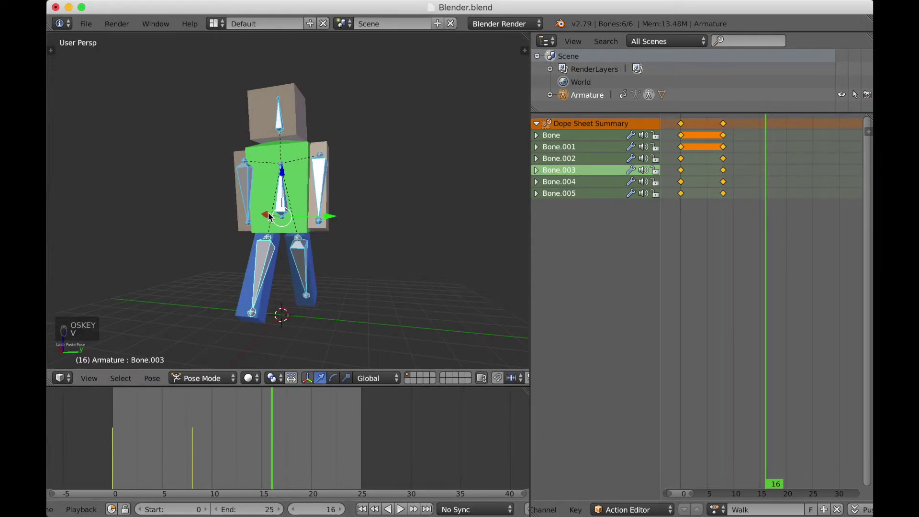
key("i")
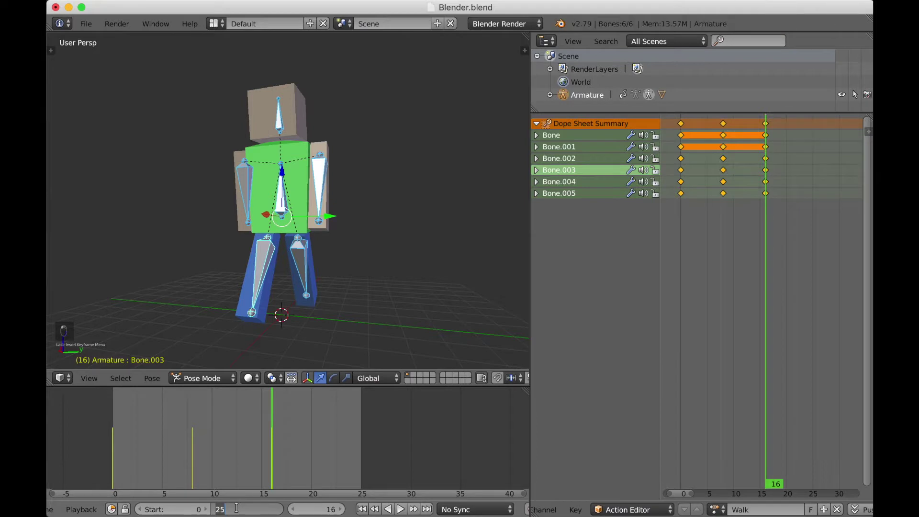
- Set the animation's end frame to 16 and play the walk cycle to check it from several angles
key("Return")
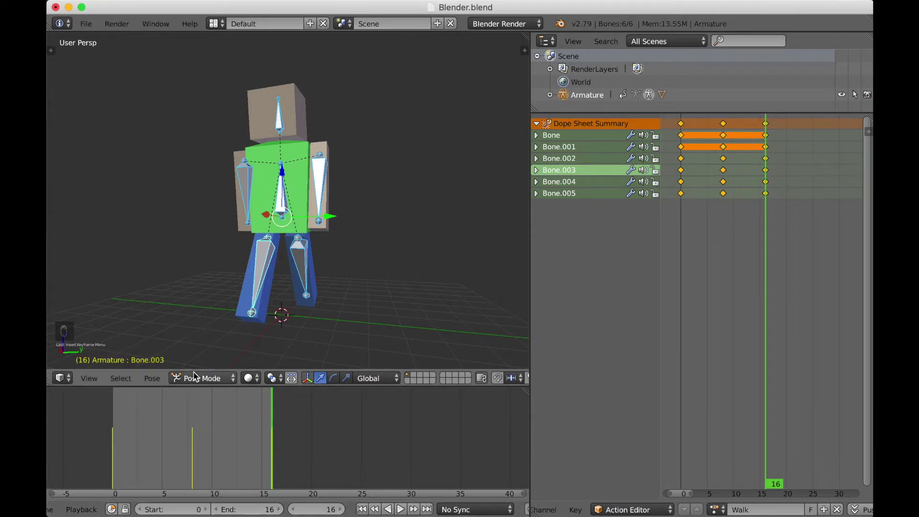
left_click(400, 509)
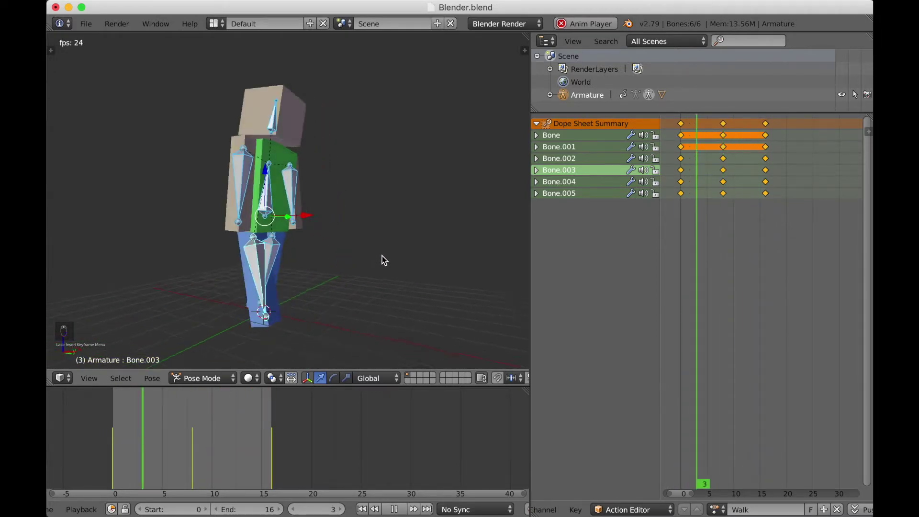
key("KP_3")
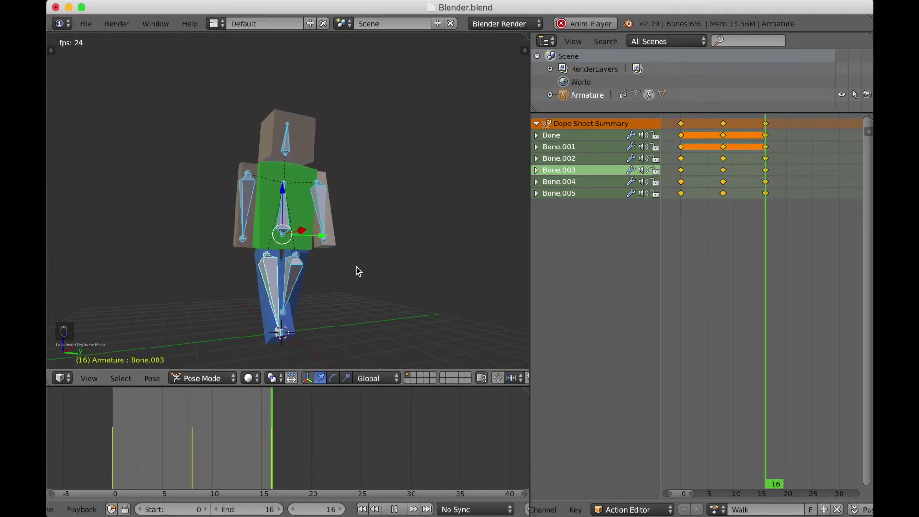
middle_click_drag(349, 266, 353, 250)
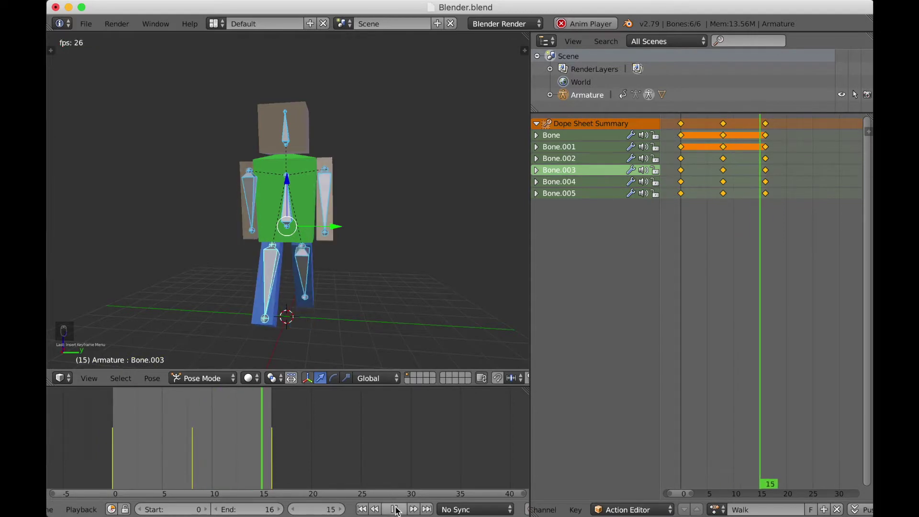
key("Escape")
- Go to frame 4 and straighten the torso bone by rotating it about the global Y axis
left_click_drag(148, 423, 146, 423)
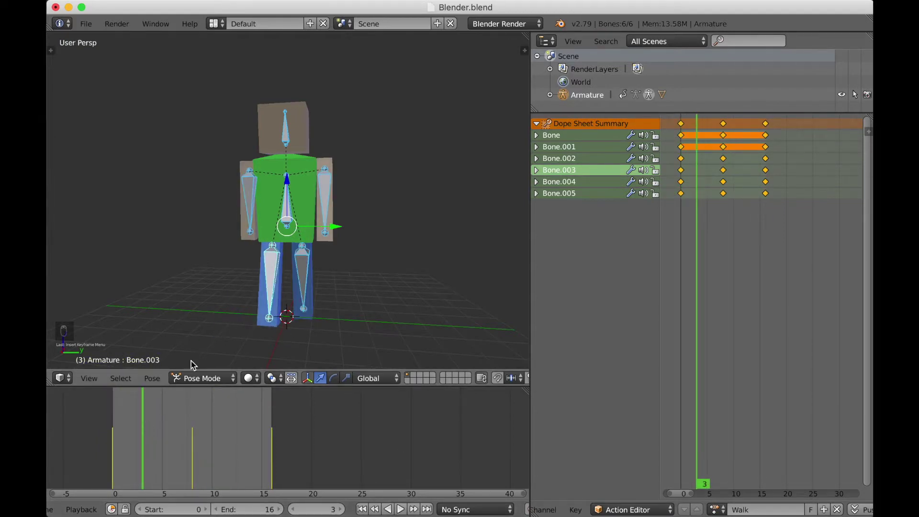
key("alt+a")
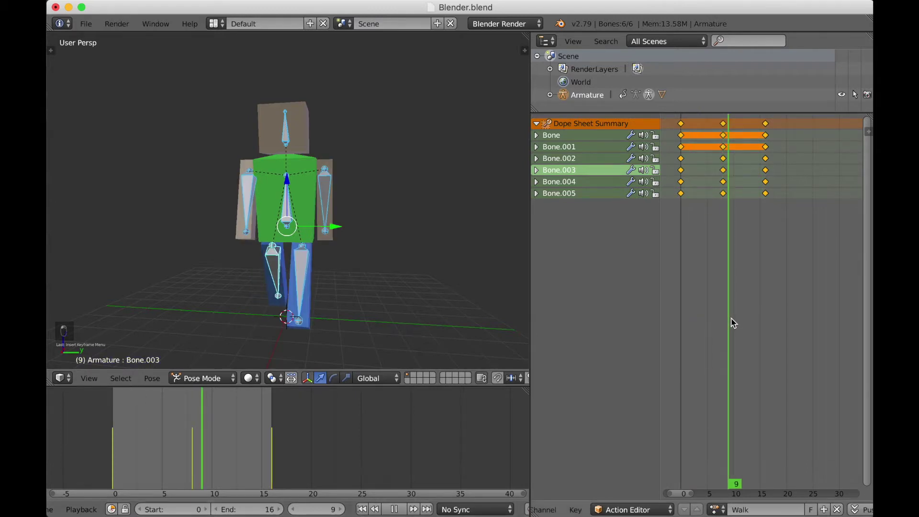
left_click_drag(728, 325, 702, 327)
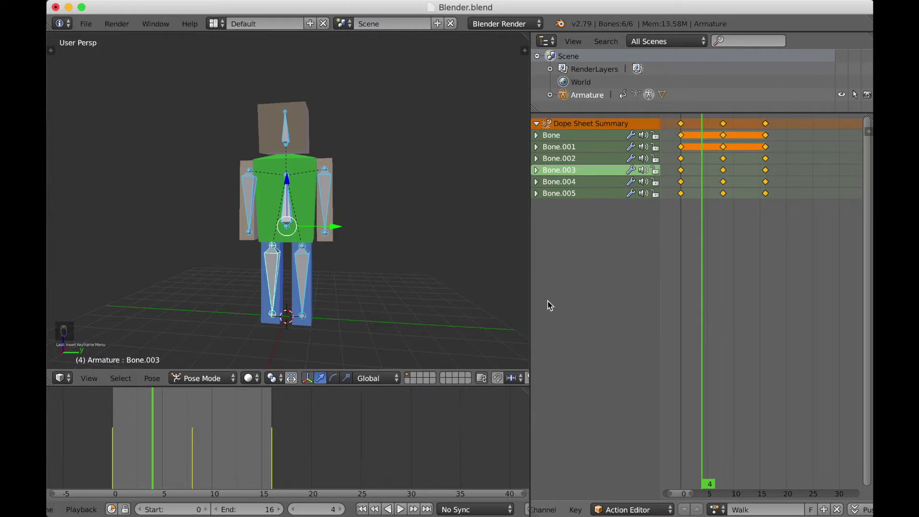
middle_click_drag(338, 241, 289, 228)
right_click(290, 217)
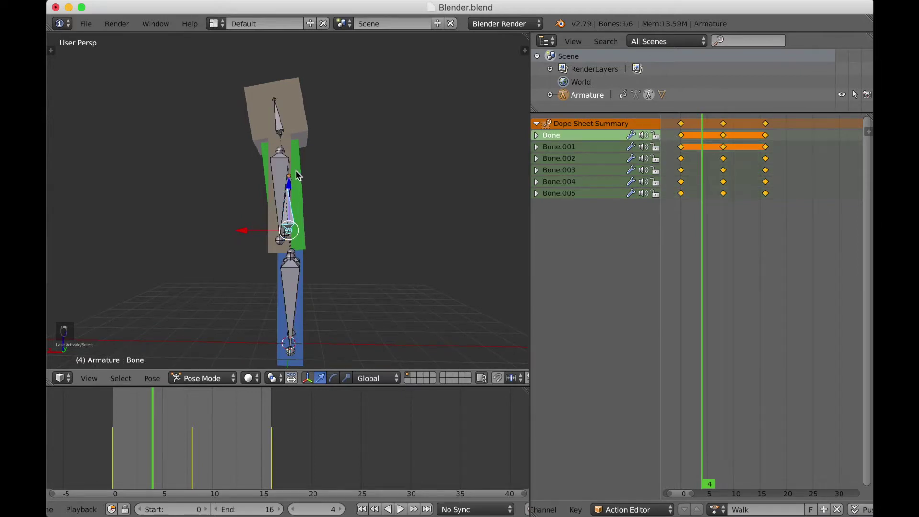
middle_click_drag(297, 175, 301, 190)
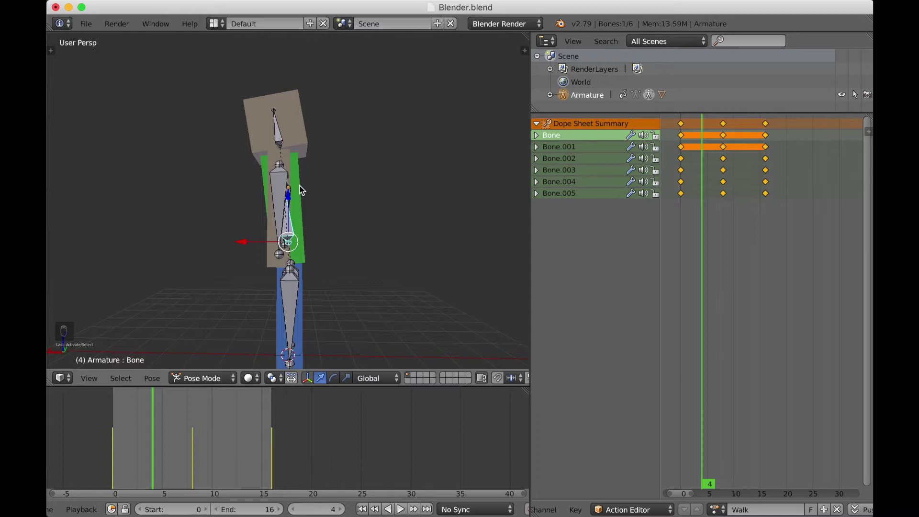
key("r")
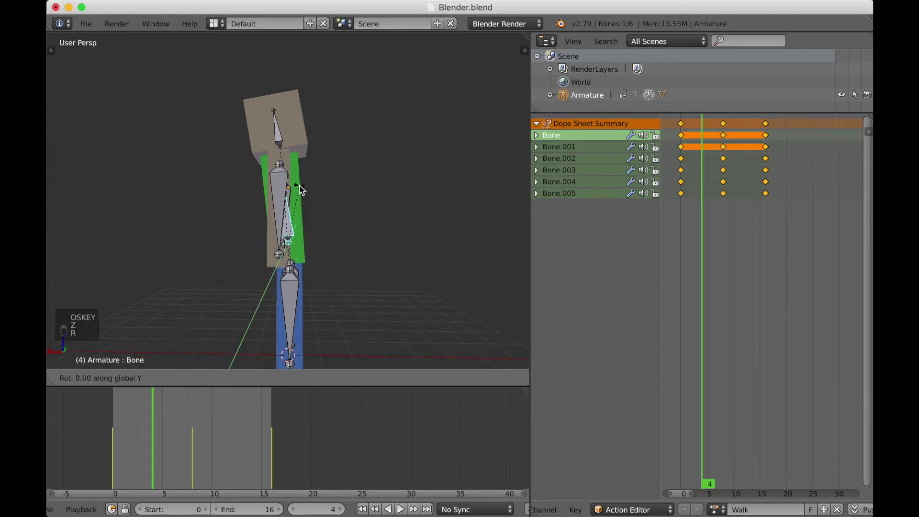
left_click(299, 190)
middle_click_drag(299, 190, 238, 213)
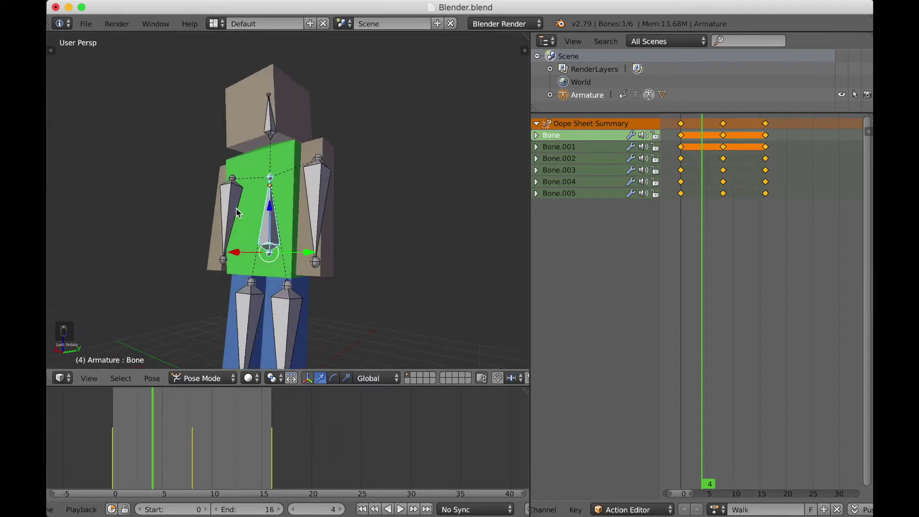
right_click(230, 210)
right_click(244, 296, "shift")
right_click(278, 297, "shift")
right_click(323, 187, "shift")
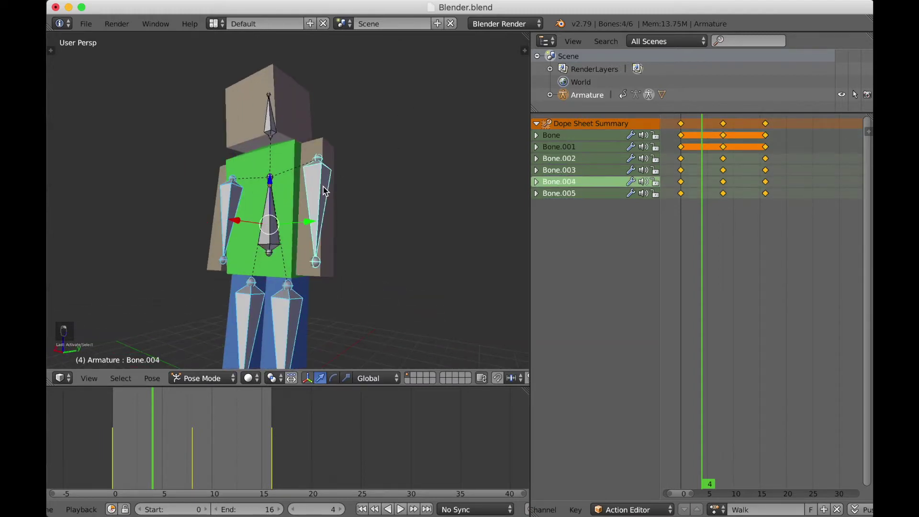
key("r")
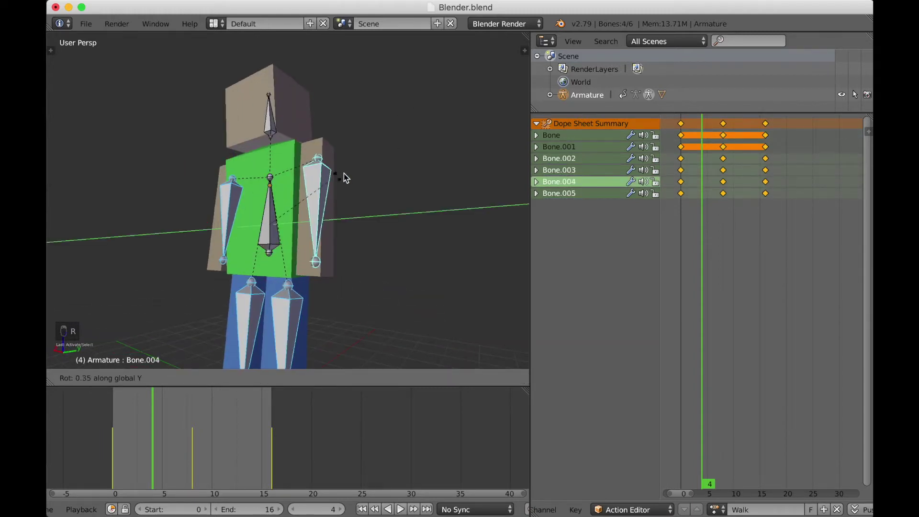
right_click(332, 191)
right_click(331, 191)
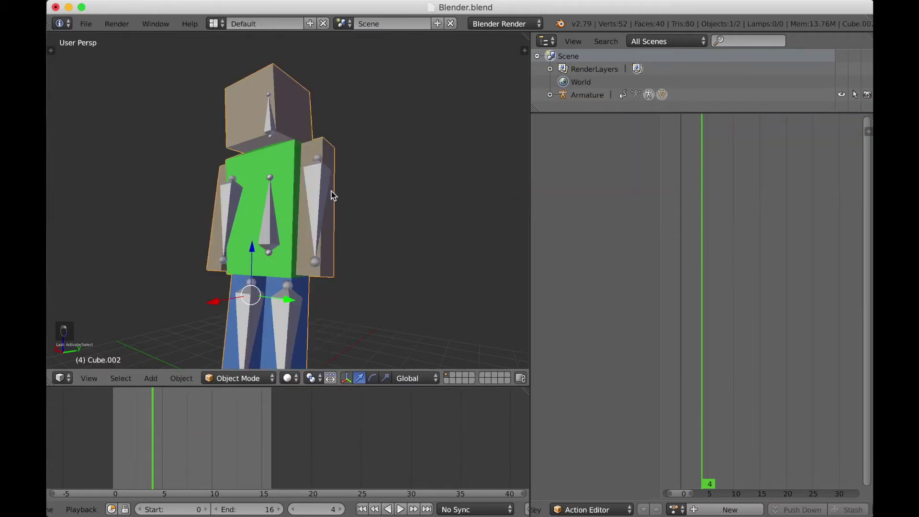
- Rotate both arm bones, Bone.004 and Bone.005, together by 5 degrees about the global Y axis
right_click(232, 206)
right_click(322, 196, "shift")
key("r")
key("y")
key("super+z")
key("r")
key("y")
key("5")
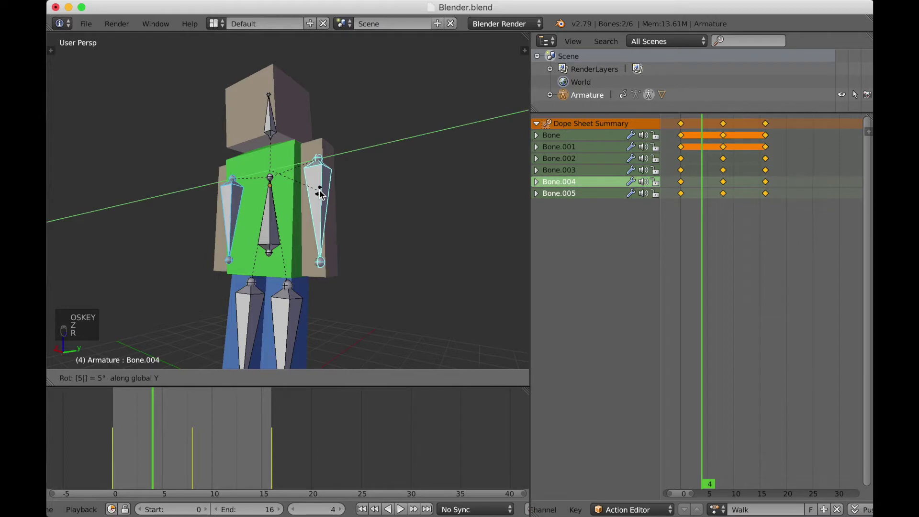
key("Return")
- Select all bones and insert keyframes for the upright passing pose at frame 4
right_click(263, 295)
right_click(289, 303, "shift")
middle_click_drag(288, 303, 287, 212)
key("a")
key("a")
key("a")
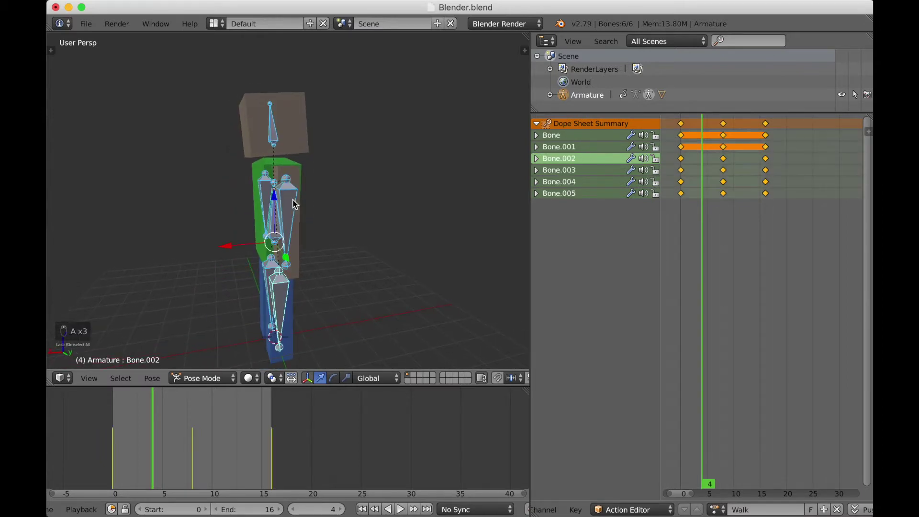
key("i")
left_click(294, 201)
- Copy the pose of all bones from frame 4, paste it at frame 12 and insert keyframes there
middle_click_drag(294, 200, 316, 201)
key("super+c")
left_click_drag(708, 243, 745, 261)
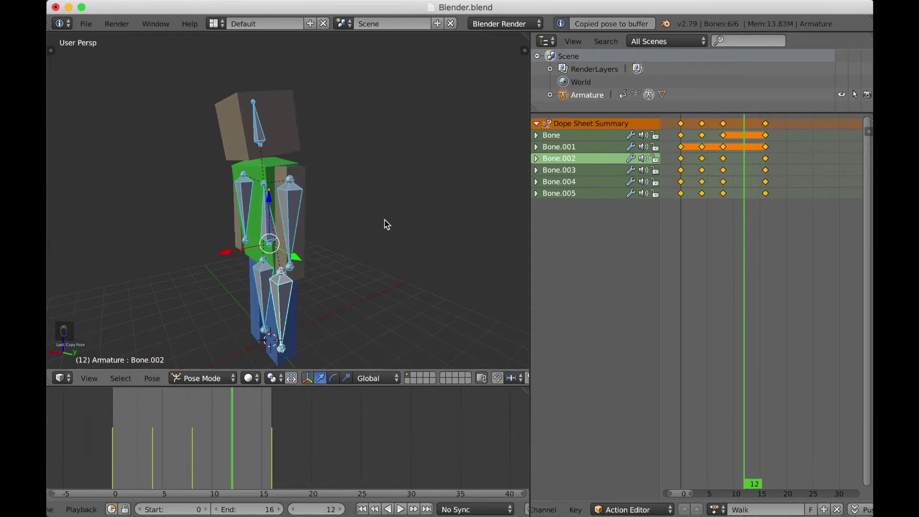
key("super+v")
key("i")
- Play the animation and inspect the completed walk cycle from several angles
left_click(400, 508)
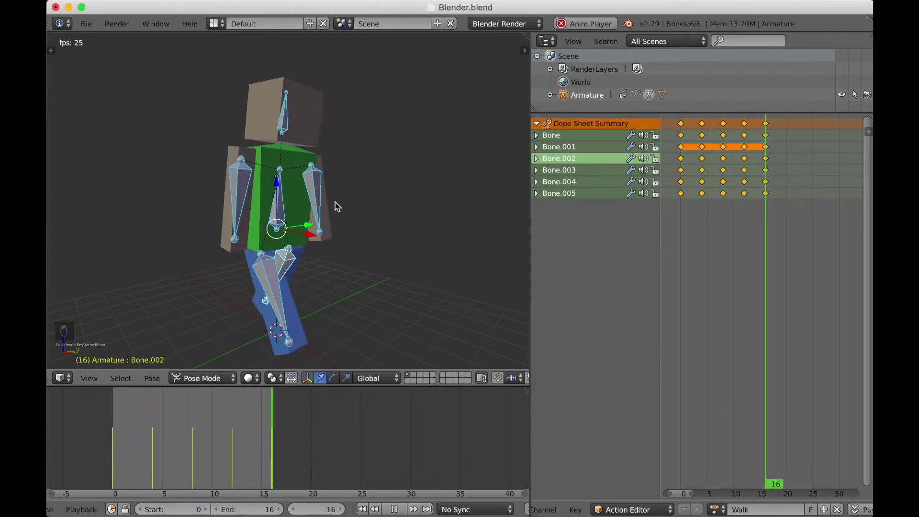
middle_click_drag(328, 210, 258, 110)
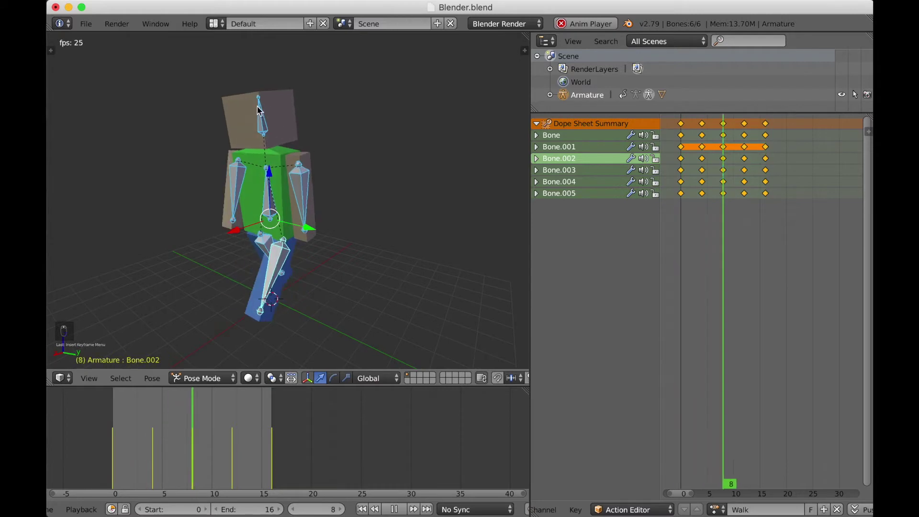
- Inspect the playing walk cycle from the front and side, and stop playback
middle_click_drag(254, 162, 303, 156)
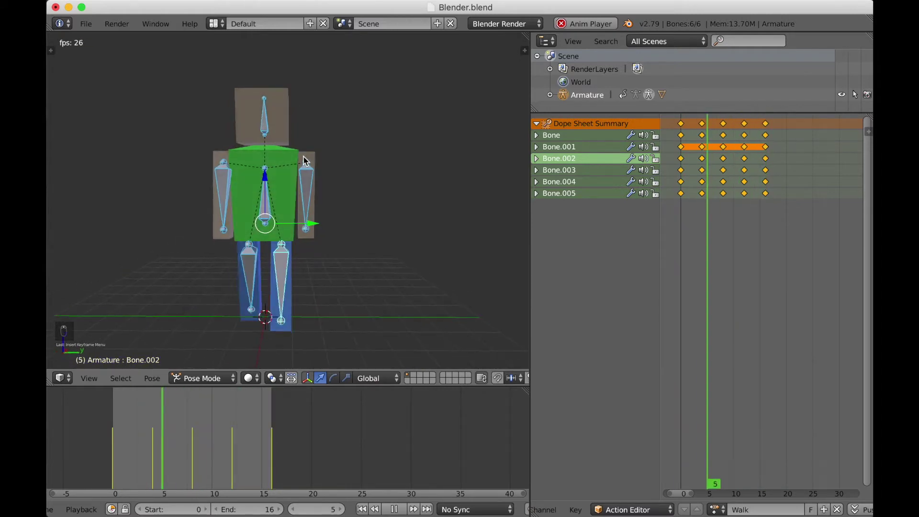
middle_click_drag(269, 130, 274, 138)
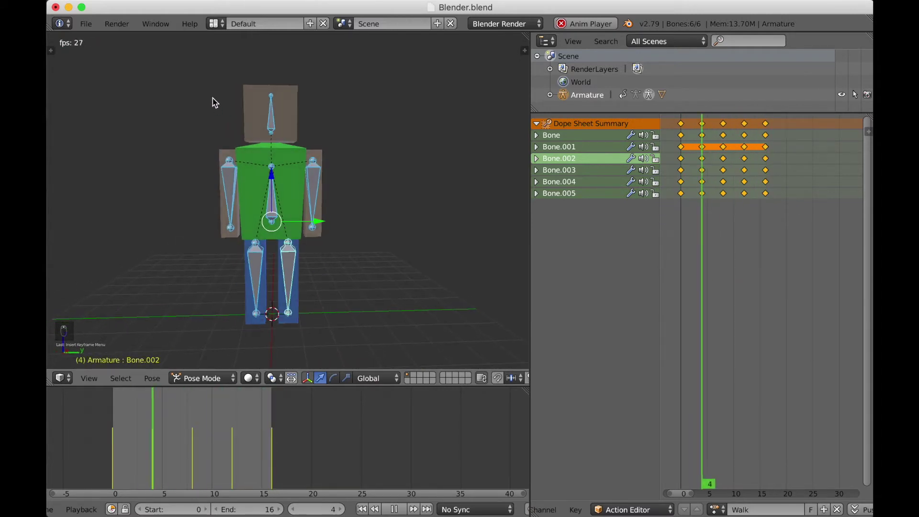
middle_click_drag(214, 102, 265, 164)
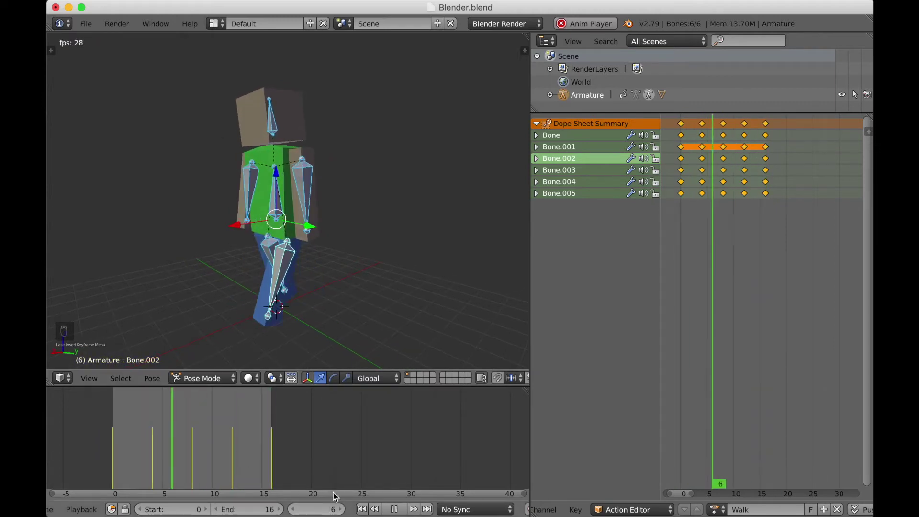
key("alt+a")
- At frame 4, rotate the head bone, Bone.001, about the global Y axis until the head stands upright
left_click_drag(186, 410, 154, 408)
scroll(266, 125, "down", 1)
middle_click_drag(265, 126, 302, 149)
scroll(293, 147, "up", 3)
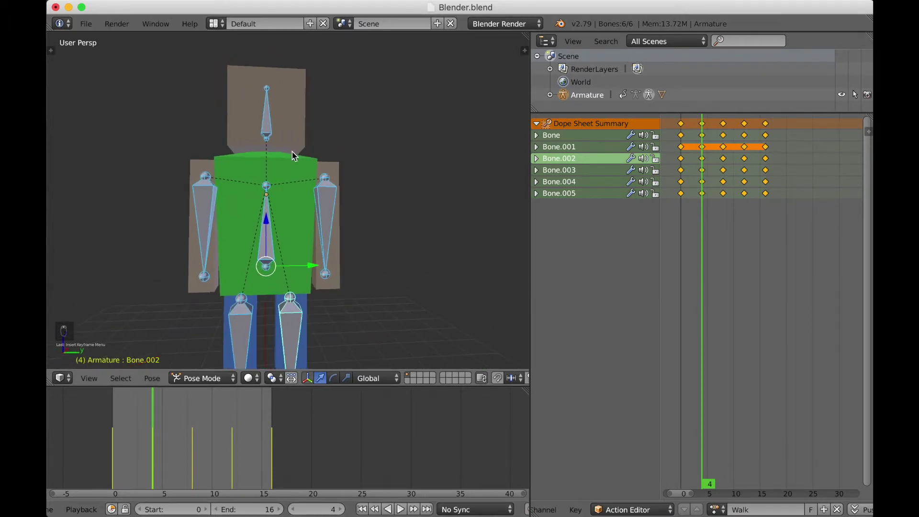
right_click(268, 125)
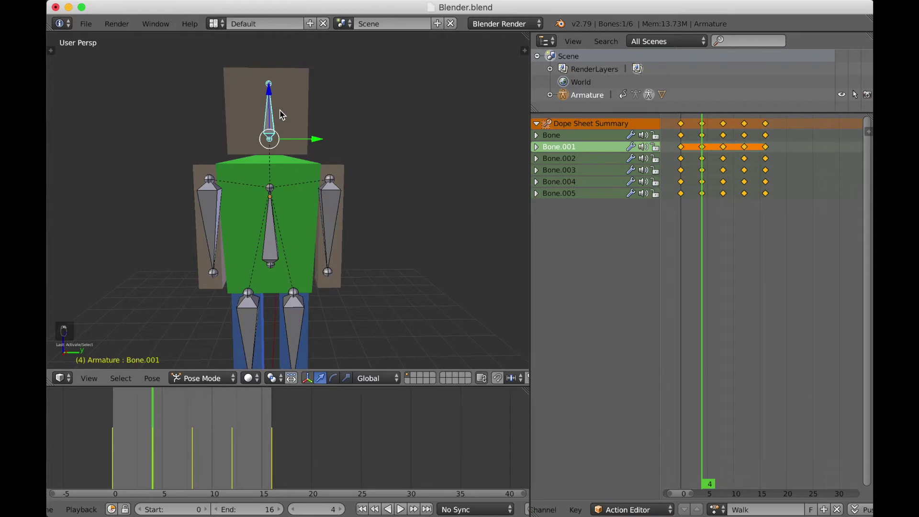
middle_click_drag(314, 137, 243, 141)
middle_click_drag(299, 114, 304, 129)
key("r")
key("y")
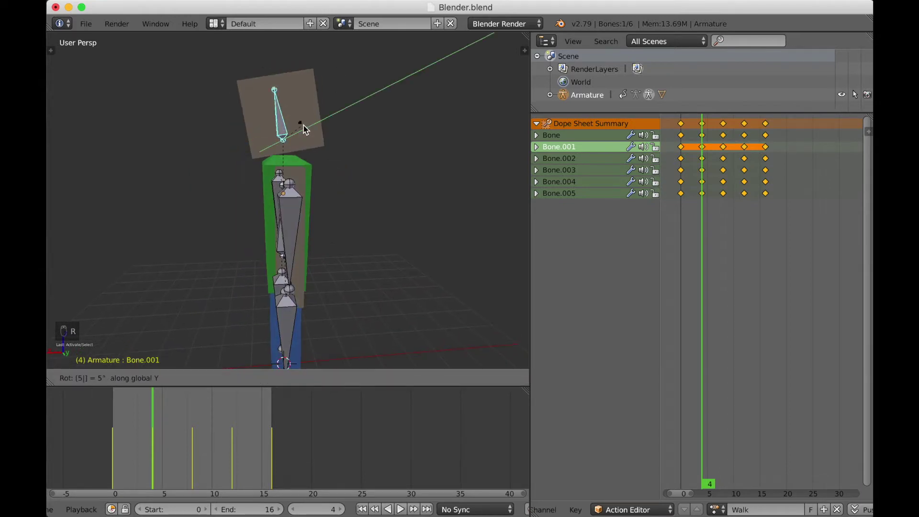
key("Return")
key("r")
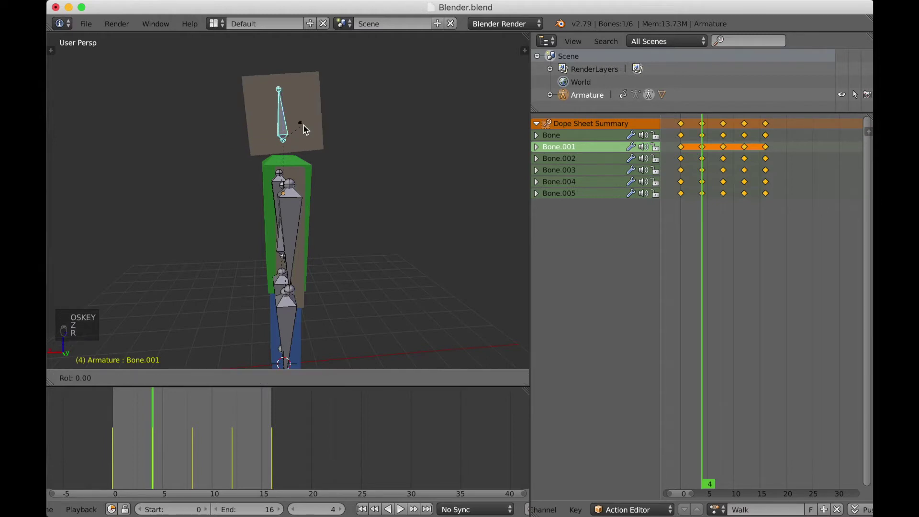
key("Return")
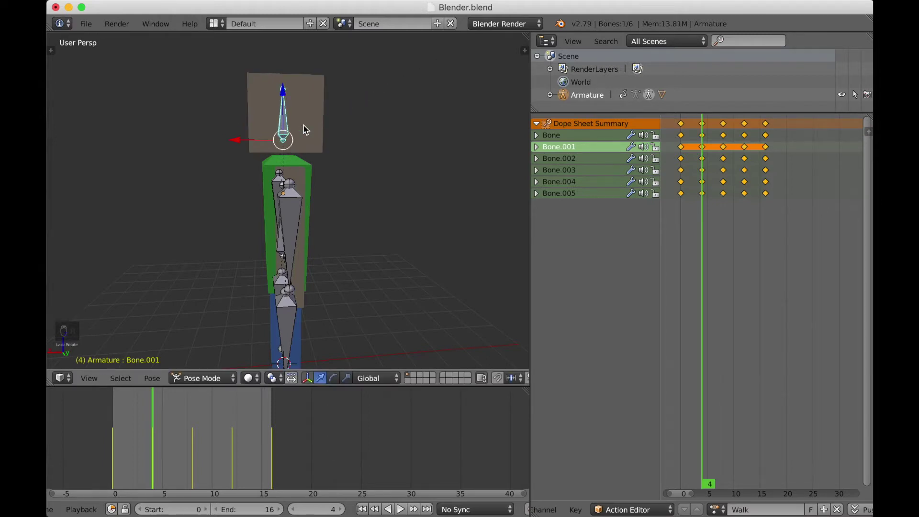
- Select all bones and insert LocRot keyframes for the upright-head pose at frame 4
key("a")
key("a")
key("a")
key("i")
- At frame 12, rotate the head bone upright about the global Y axis and insert LocRot keyframes for all bones
left_click_drag(748, 226, 745, 230)
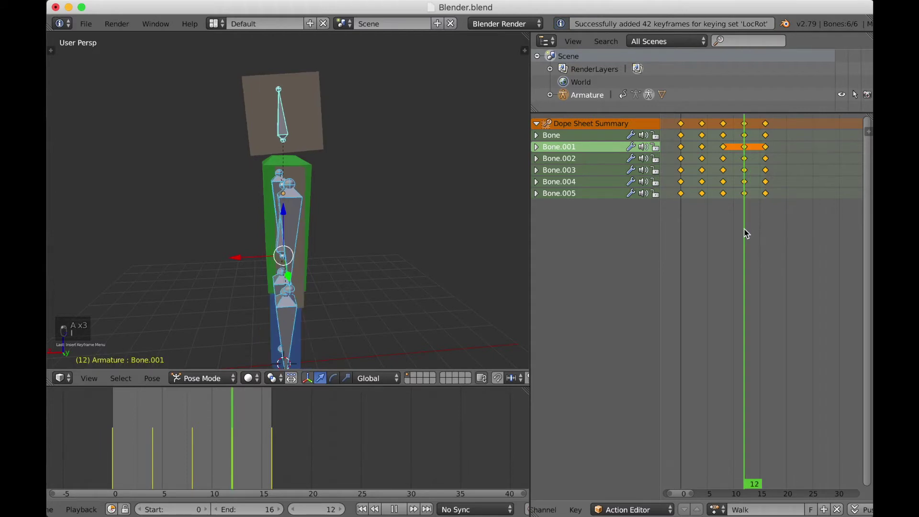
right_click(280, 130)
key("y")
right_click(279, 125)
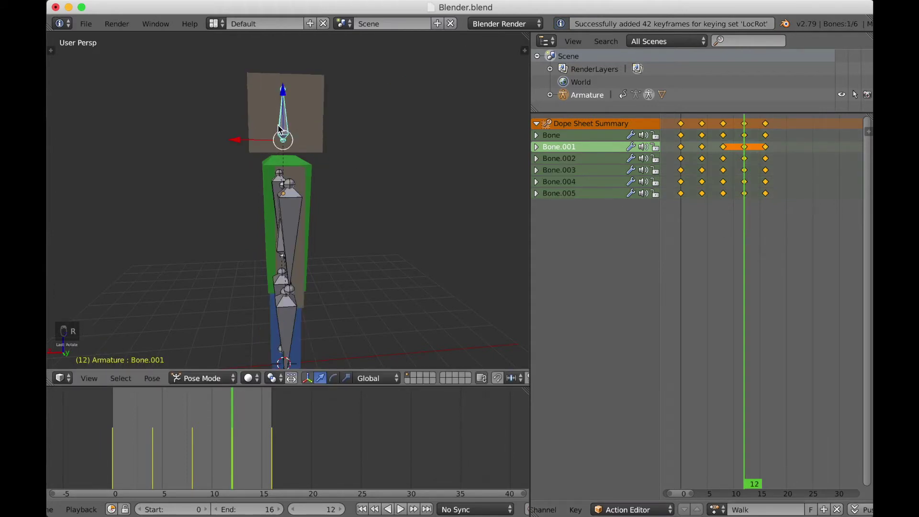
key("a")
key("a")
key("i")
- Play the animation and check the head motion from the side
middle_click_drag(289, 154, 341, 163)
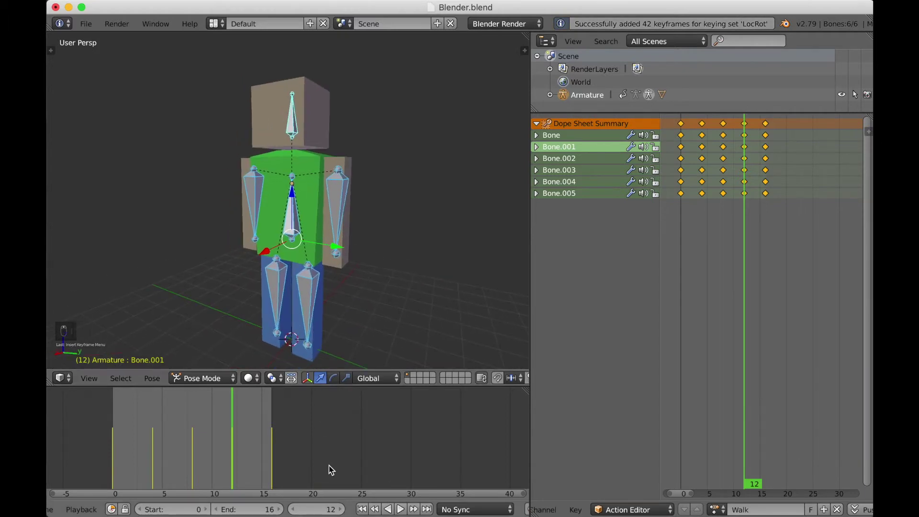
left_click(391, 507)
middle_click_drag(355, 182, 229, 194)
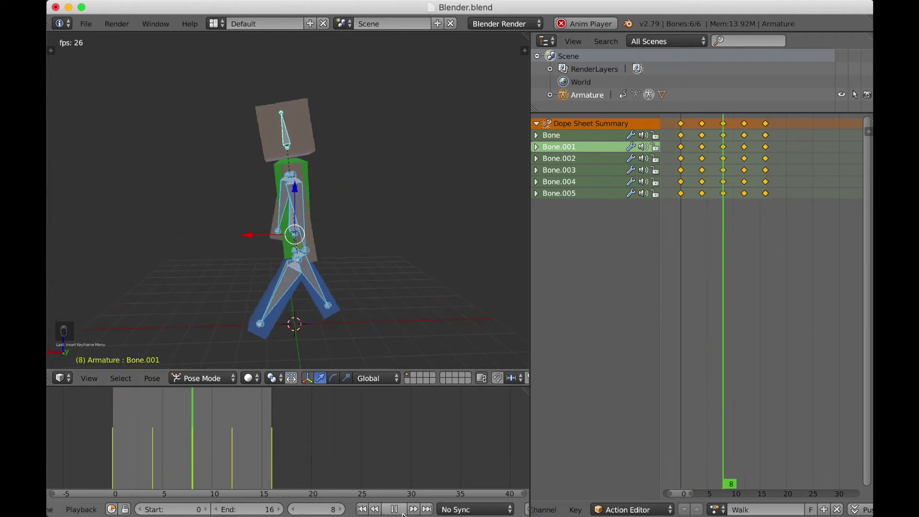
key("Escape")
- At frame 4, rotate the head bone, Bone.001, by 10 degrees about the global Y axis and insert LocRot keyframes for all bones
left_click(158, 419)
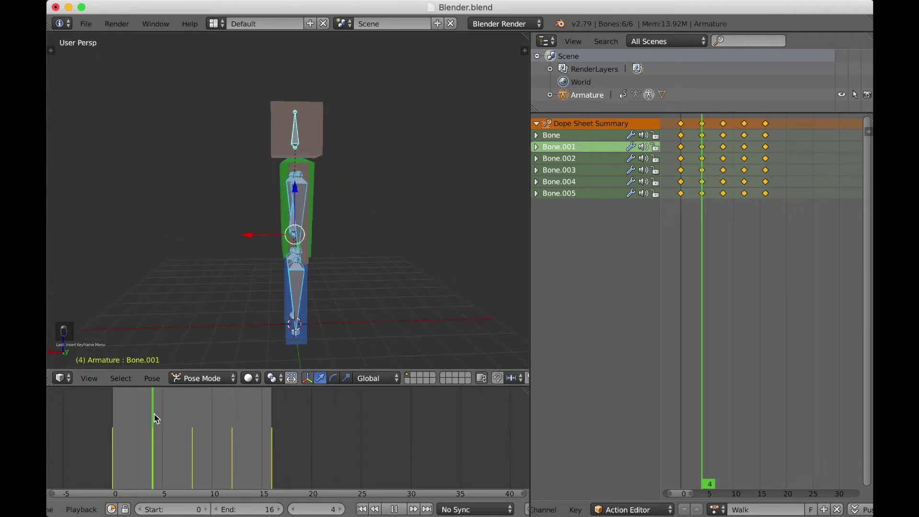
right_click(298, 137)
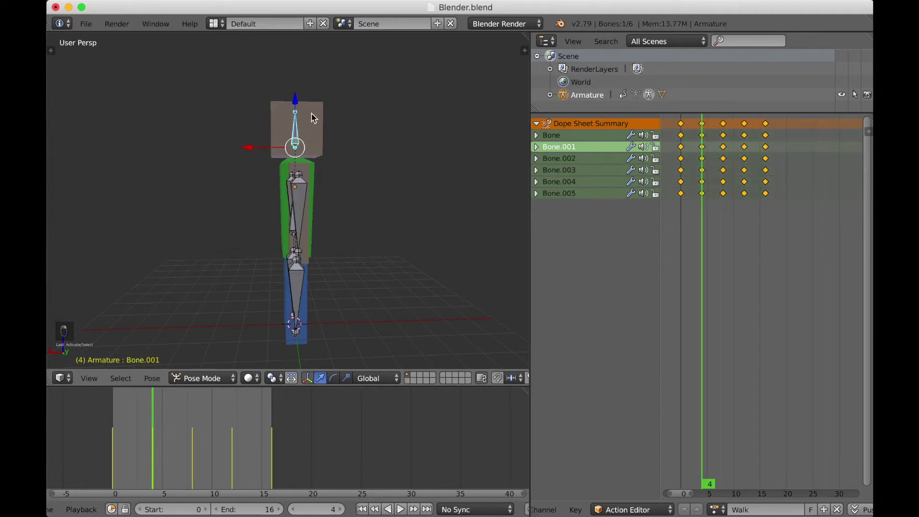
type("ry10")
key("Return")
key("a")
key("a")
key("a")
key("i")
- At frame 12, tilt the head bone, Bone.001, about the global Y axis and insert LocRot keyframes for all bones
left_click_drag(246, 412, 232, 411)
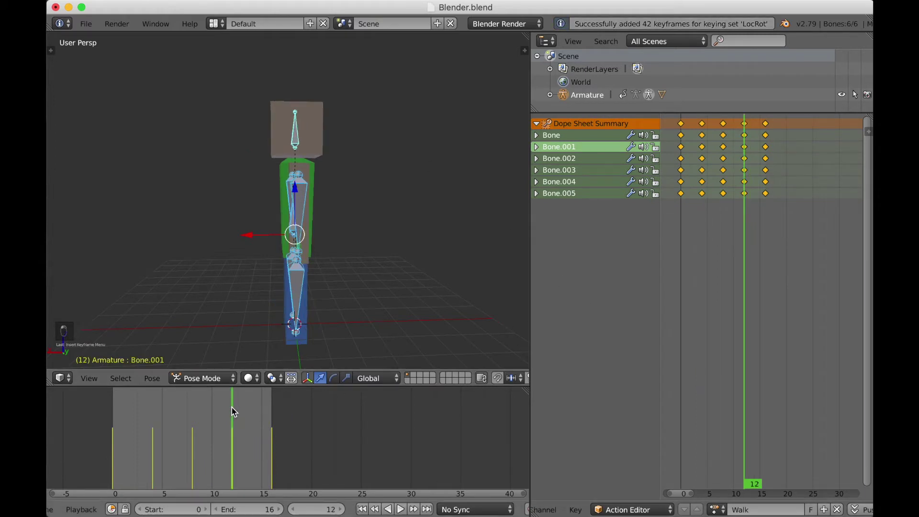
right_click(297, 148)
key("r")
key("y")
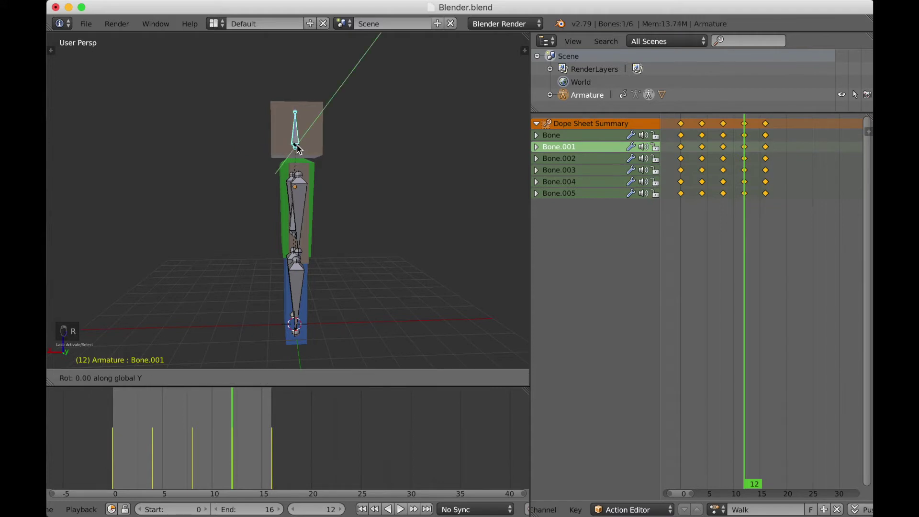
left_click(296, 148)
key("a")
key("a")
key("a")
key("i")
left_click(297, 149)
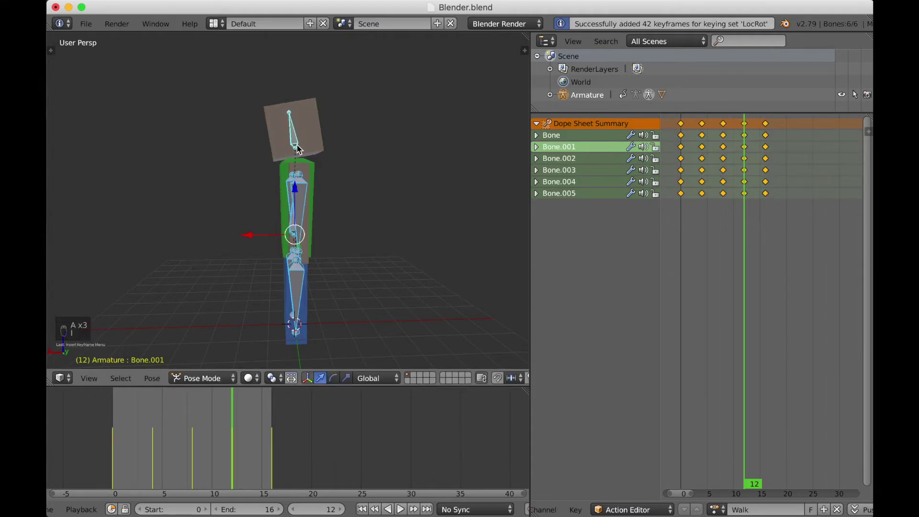
- Play and scrub through the walk cycle to check the adjusted head motion from the side and front
left_click(400, 510)
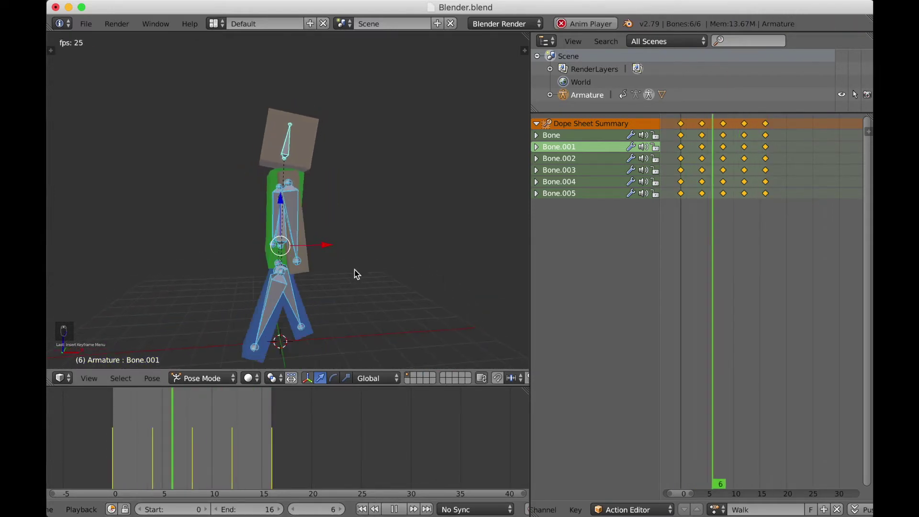
middle_click_drag(317, 265, 261, 263)
left_click(395, 509)
left_click_drag(175, 410, 156, 409)
middle_click_drag(268, 202, 266, 221)
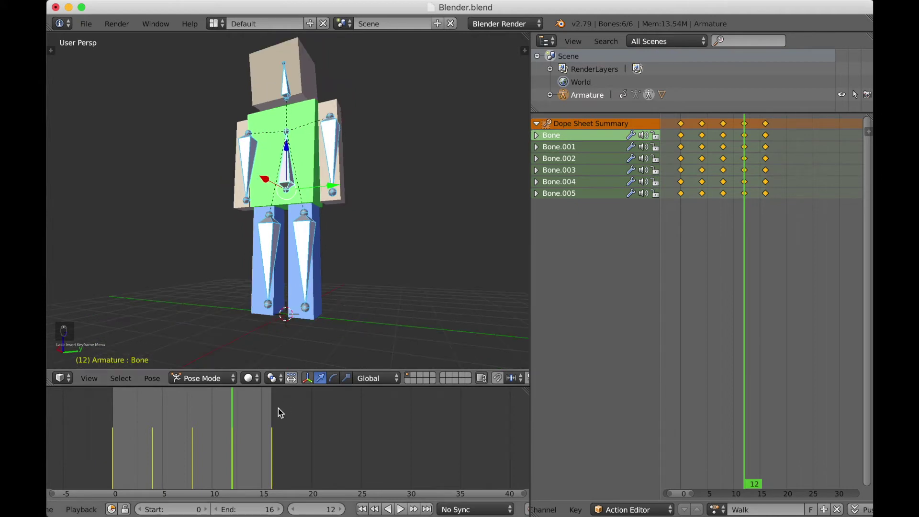
left_click_drag(280, 413, 113, 422)
key("alt+a")
middle_click_drag(304, 184, 322, 197)
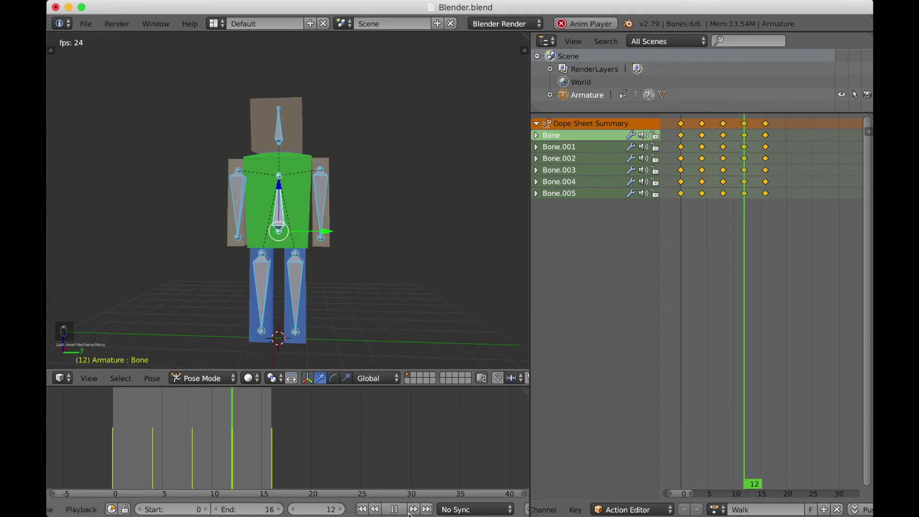
- Scrub and replay the walk cycle from several angles, paying attention to the body bone
left_click(393, 509)
left_click_drag(174, 407, 163, 416)
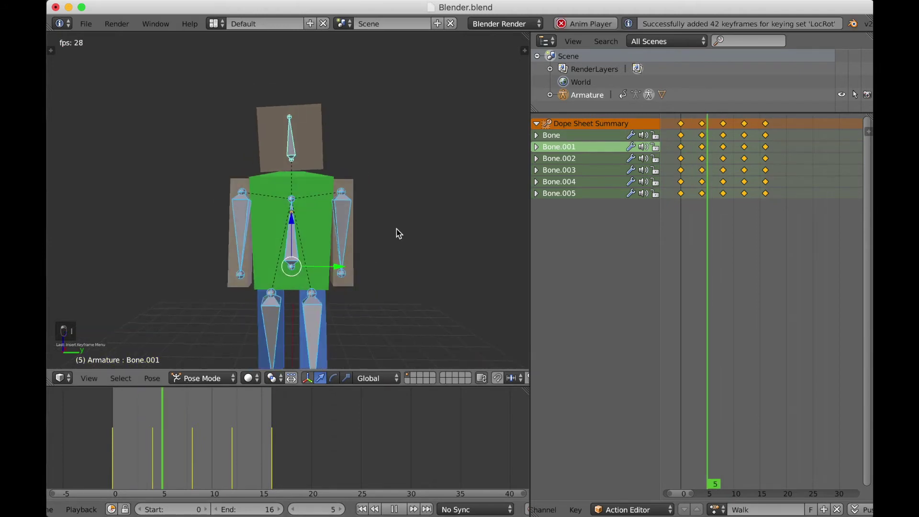
scroll(398, 232, "down", 3)
middle_click_drag(377, 265, 323, 280)
scroll(329, 255, "up", 2)
key("a")
scroll(320, 280, "up", 1)
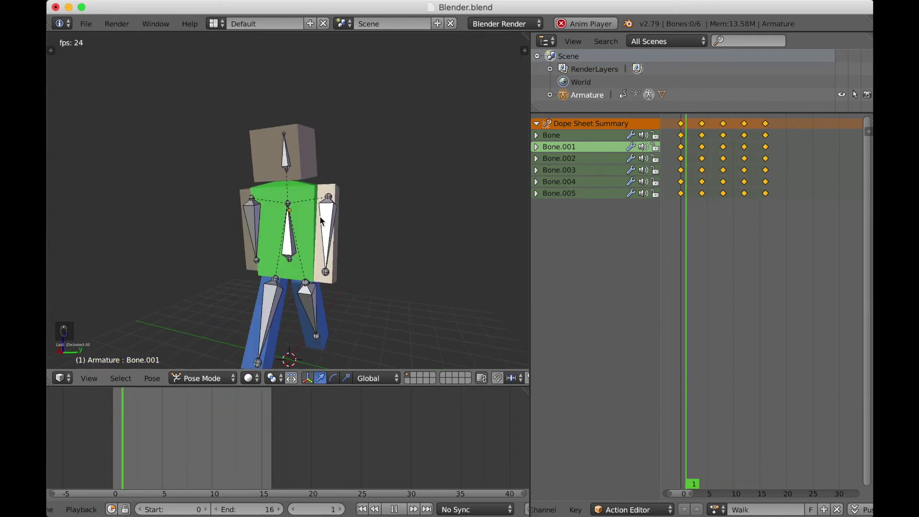
right_click(287, 233)
middle_click_drag(350, 210, 363, 218)
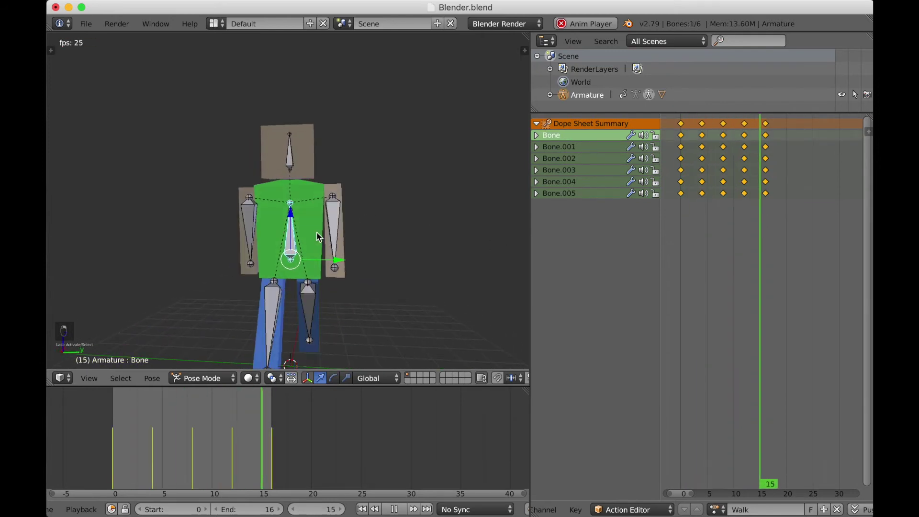
- Return the animation to frame 0 and save the file
key("Escape")
left_click_drag(232, 461, 115, 402)
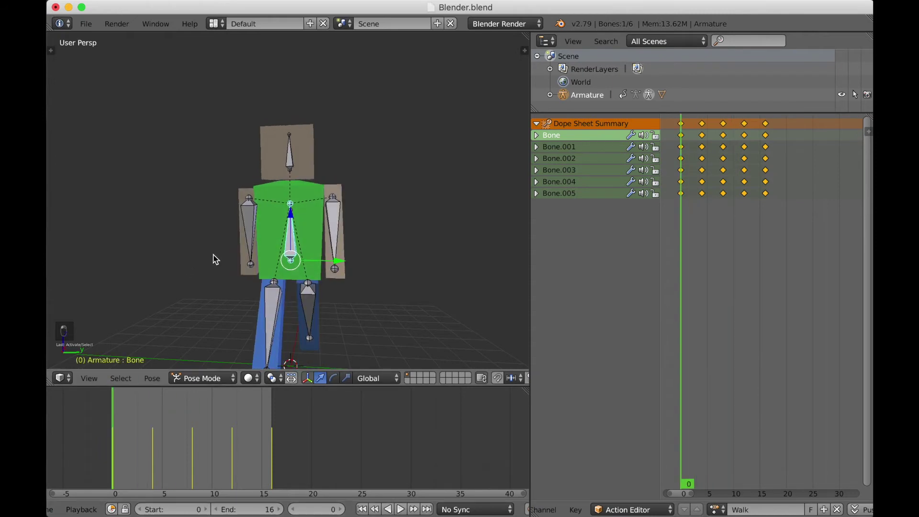
key("ctrl+s")
key("ctrl+s")
- Duplicate the Walk action, rename the copy Idle and preview its frames
left_click(823, 510)
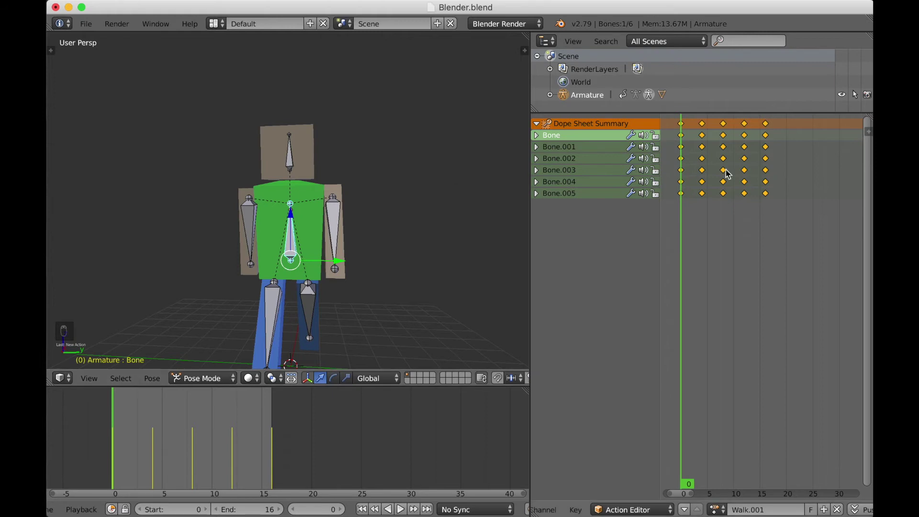
left_click(713, 509)
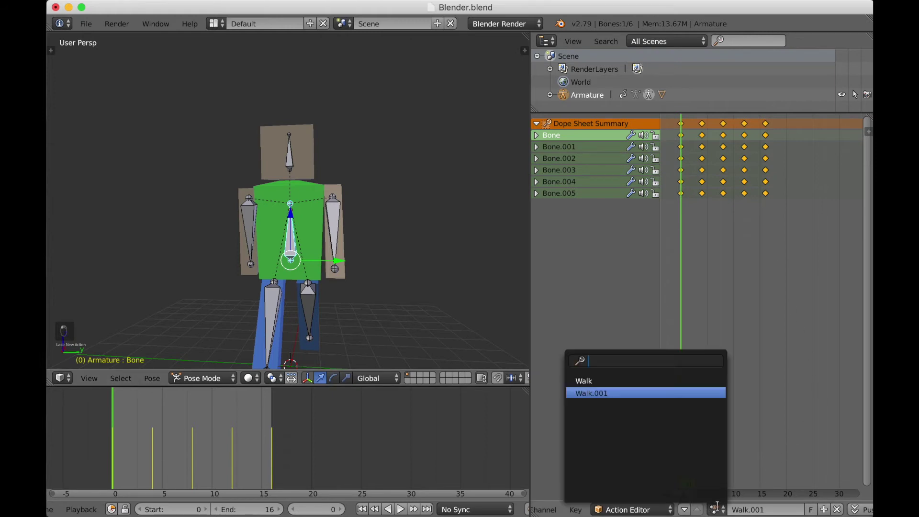
left_click(632, 394)
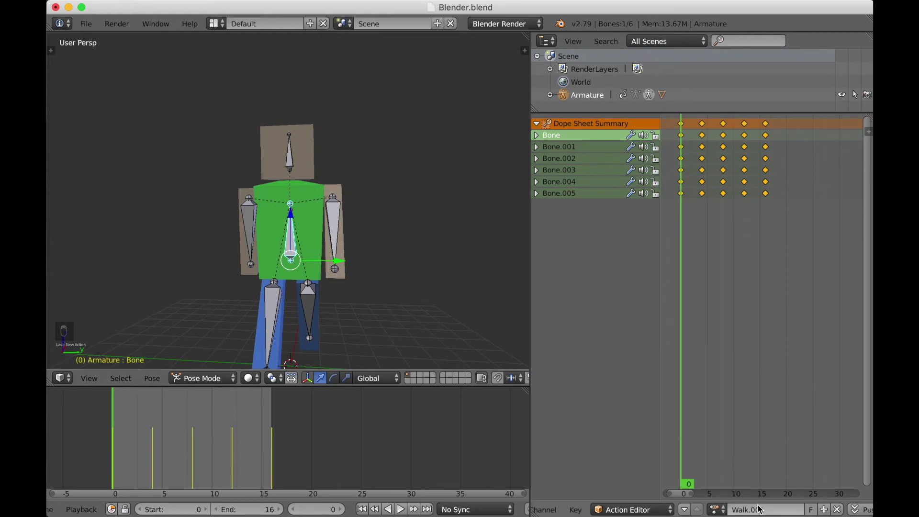
key("BackSpace")
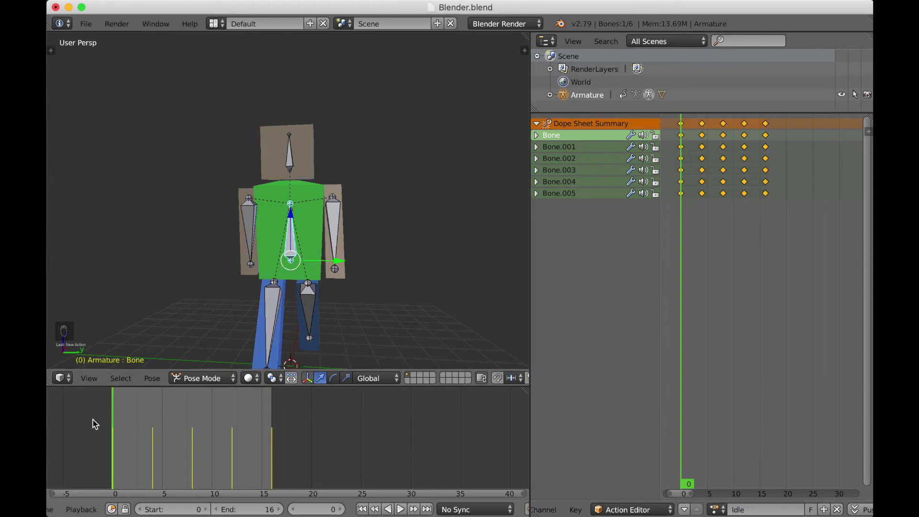
key("alt+a")
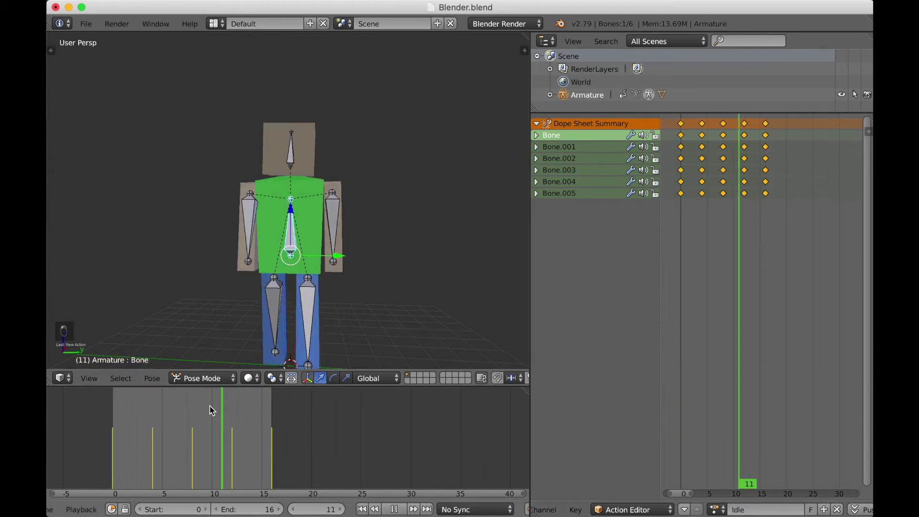
key("Escape")
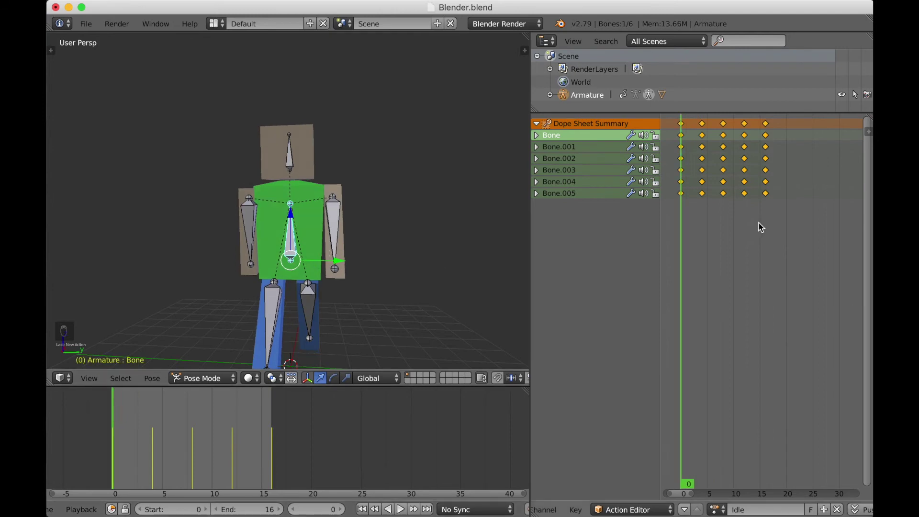
- Delete all keyframes after frame 0 from the Idle action, keeping only the first keyframe column
key("a")
key("b")
left_click_drag(788, 226, 677, 116)
key("a")
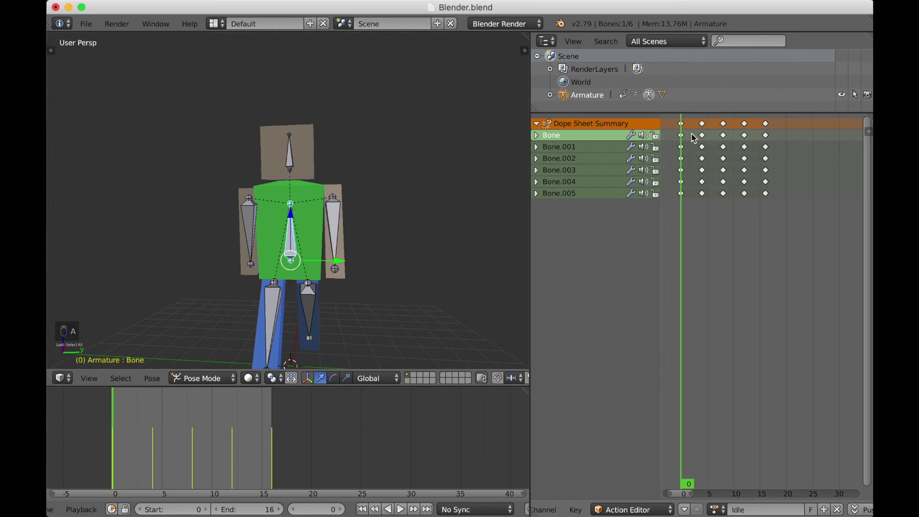
key("b")
left_click_drag(792, 222, 697, 113)
key("x")
left_click(712, 155)
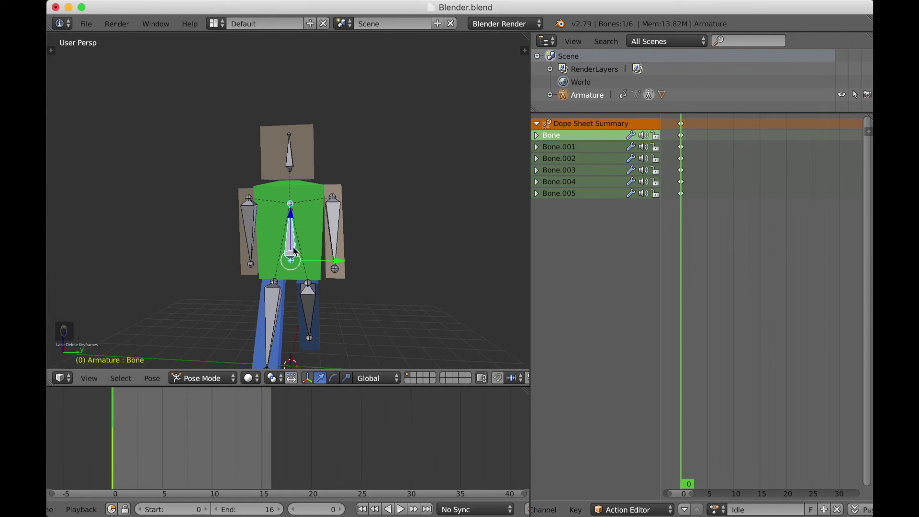
- Select all six armature bones and clear their pose transforms to reset the character to its rest pose
mouse_move(297, 250)
middle_mouse_down()
mouse_move(290, 230)
mouse_move(297, 215)
mouse_move(287, 250)
mouse_move(319, 242)
mouse_move(312, 241)
middle_mouse_up()
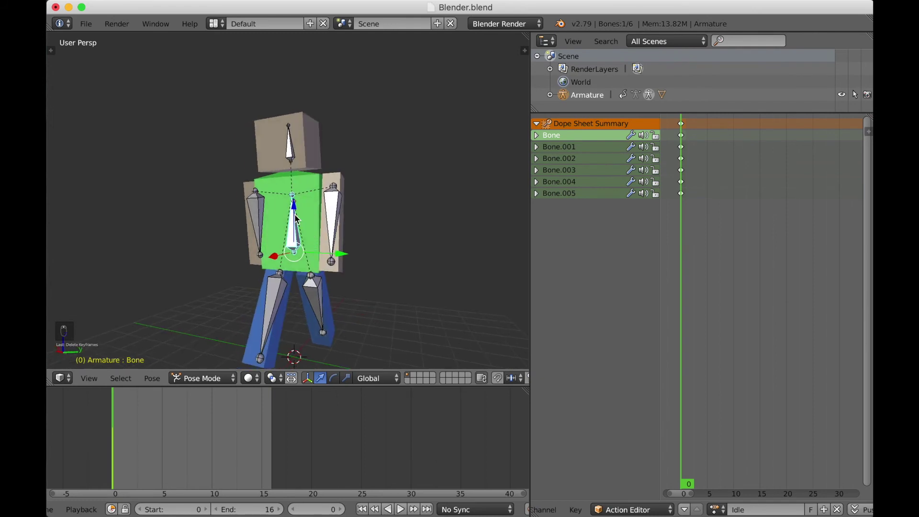
key("a")
key("a")
key("a")
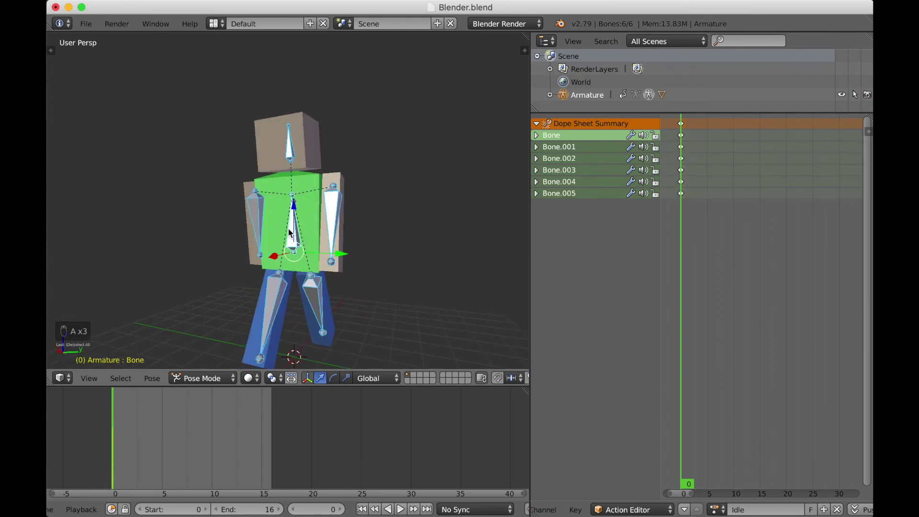
middle_click_drag(367, 216, 338, 218)
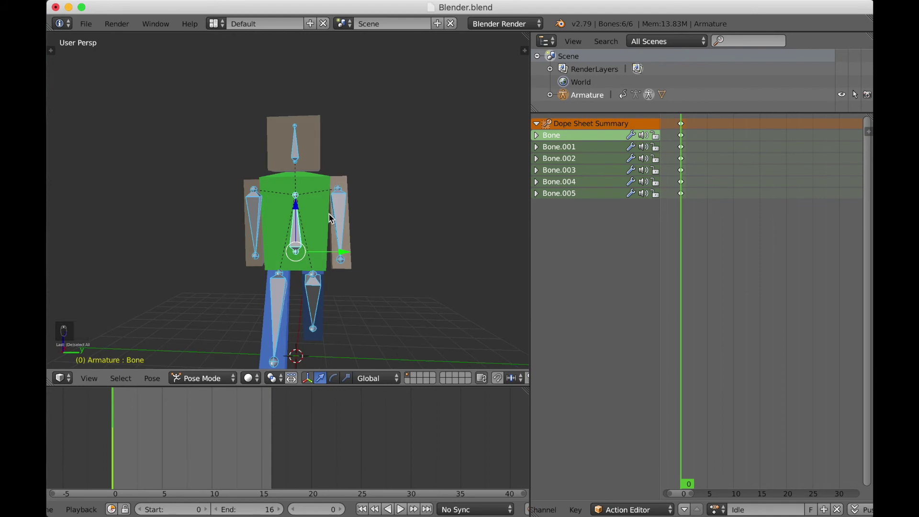
key("space")
type("clear")
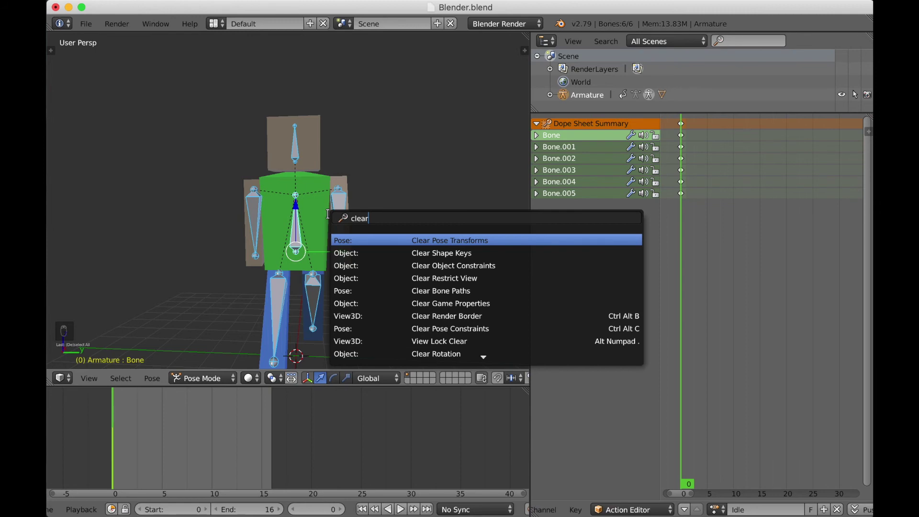
key("Return")
- Key the location and rotation of all bones at frame 0 of the Idle action
middle_click_drag(354, 207, 338, 226)
scroll(302, 203, "down", 2)
key("i")
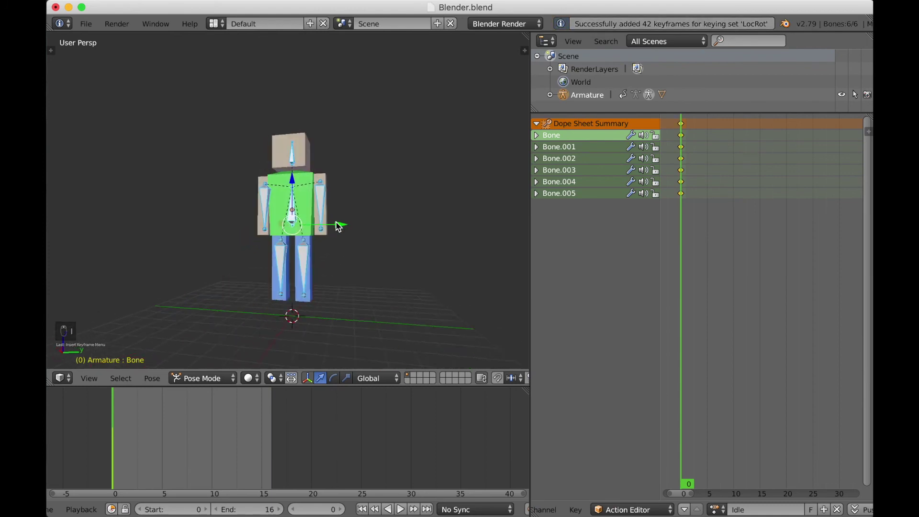
- Preview the Idle action by playing and scrubbing it, ending at frame 0
scroll(340, 225, "up", 3)
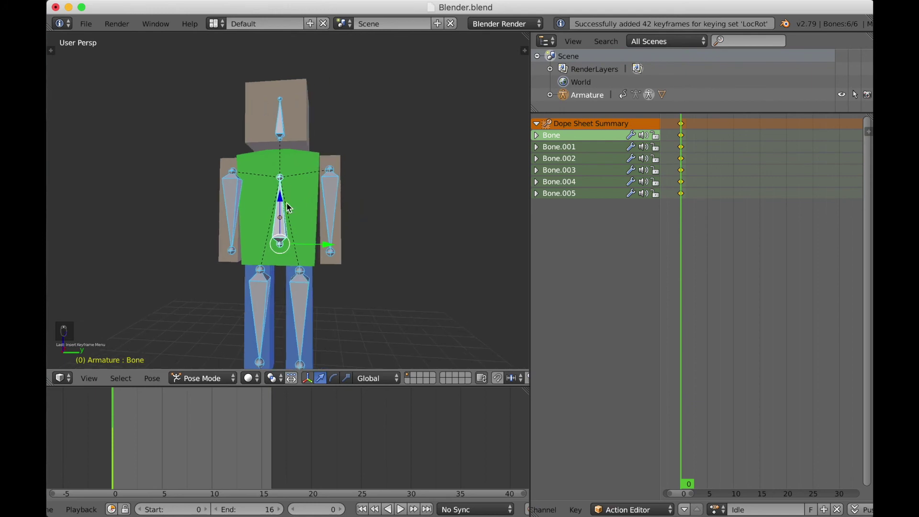
key("alt+a")
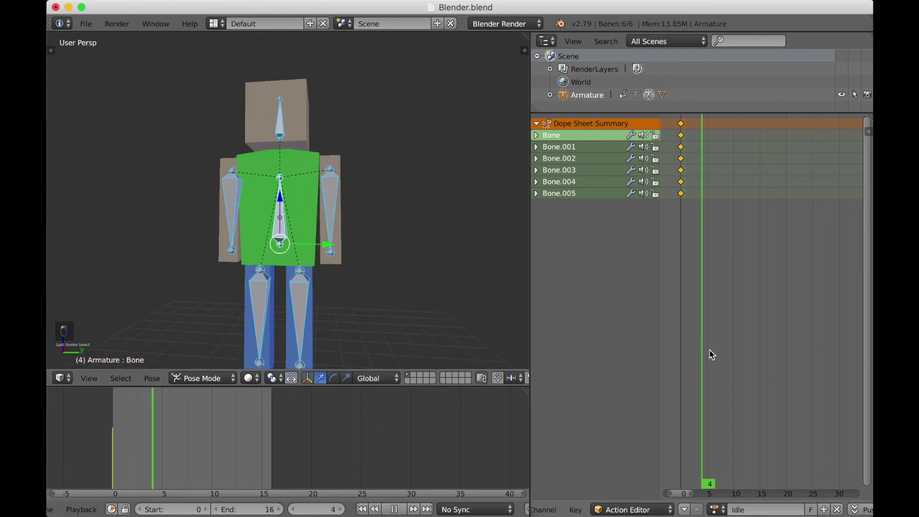
left_click(687, 354)
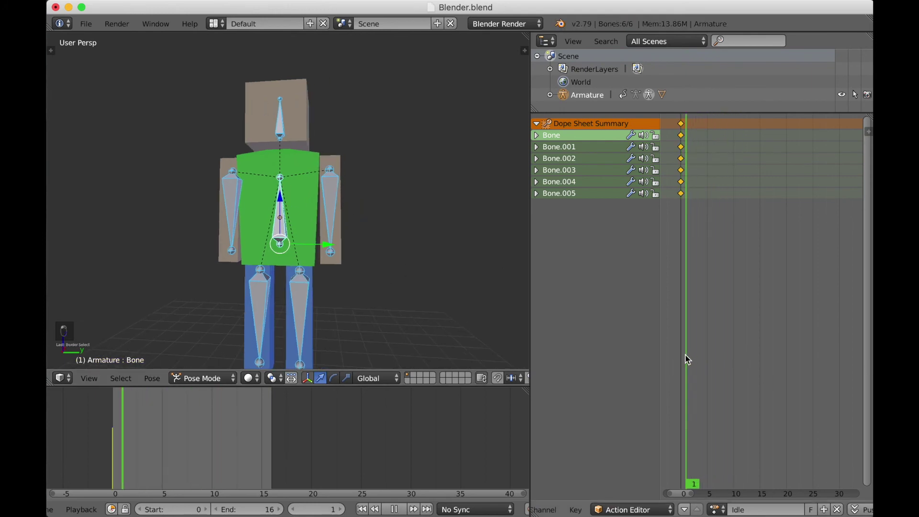
key("Escape")
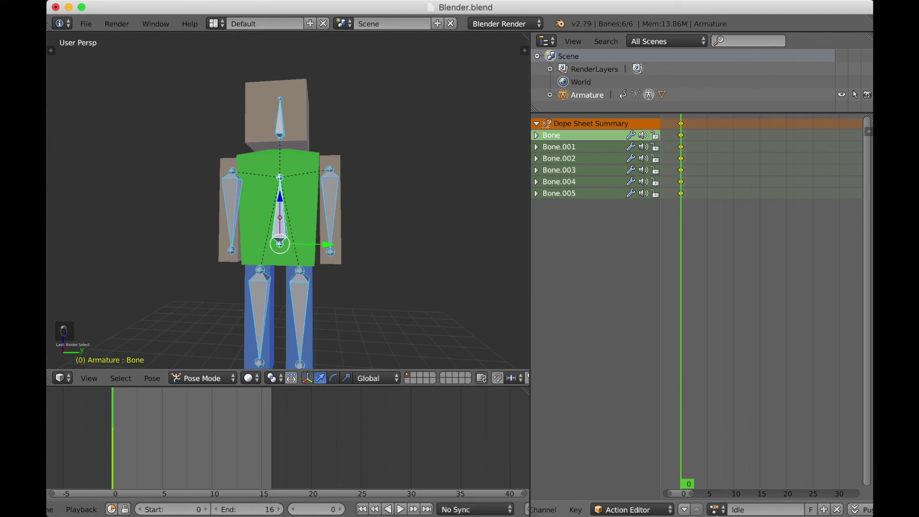
- Switch the armature to the Walk action and play it back to check the walk cycle
left_click(717, 509)
left_click(693, 394)
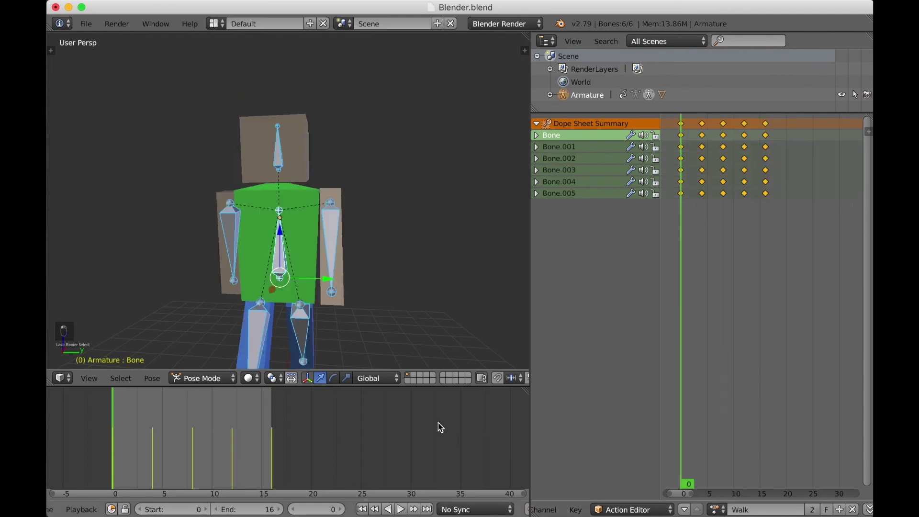
left_click(401, 508)
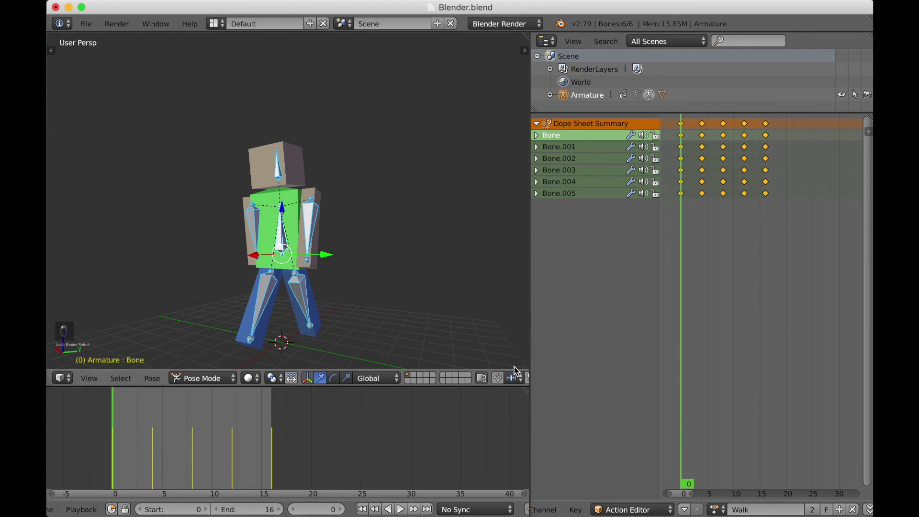
- Switch the armature back to the Idle action and view the standing pose from an angle
left_click(716, 509)
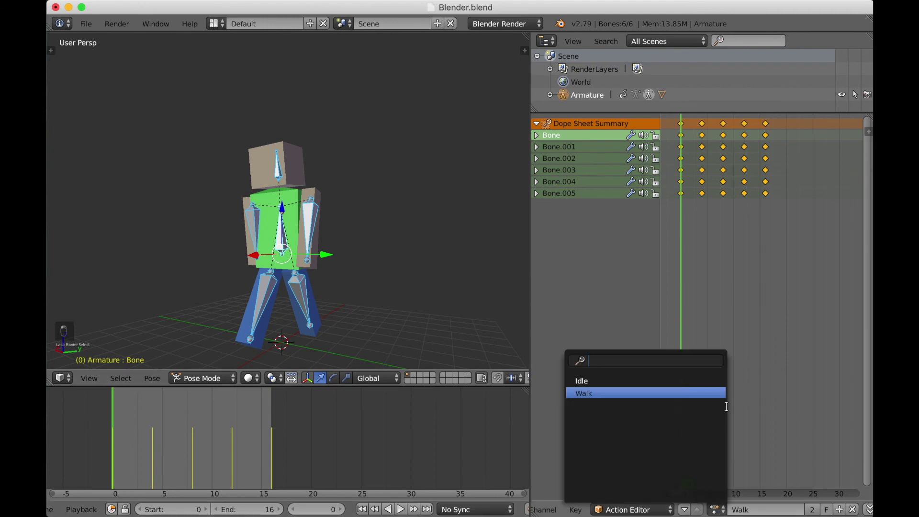
left_click(694, 379)
scroll(594, 361, "down", 1)
middle_click_drag(386, 197, 394, 180)
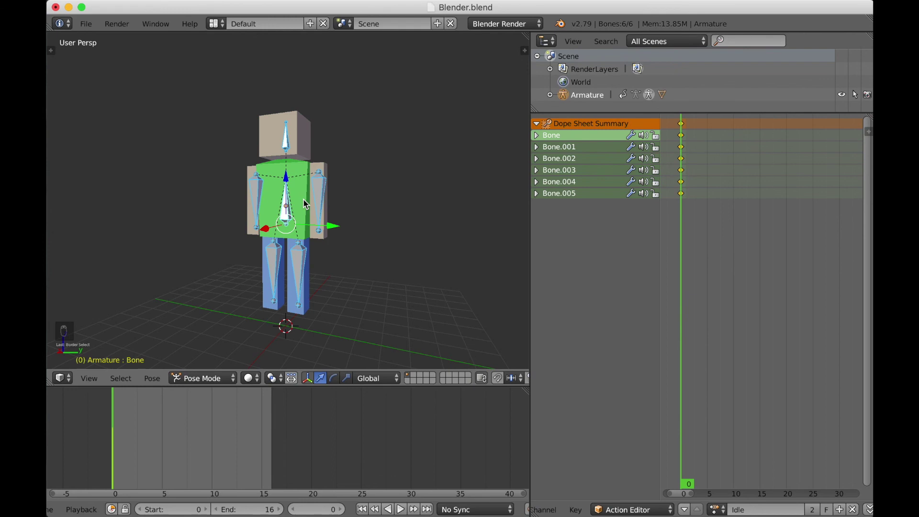
mouse_move(375, 6)
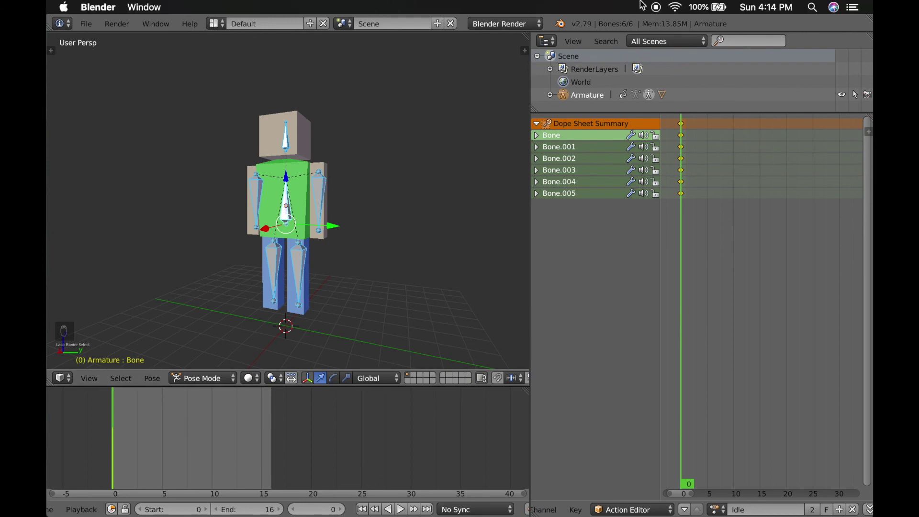